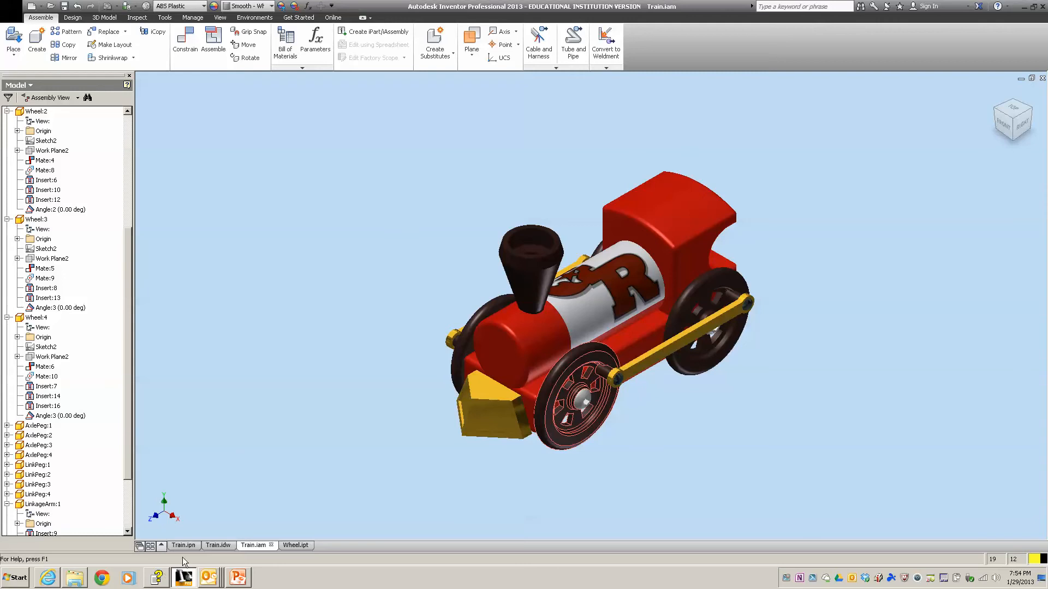
Step: Examine the exploded view, balloons and parts list in the Train.idw drawing, and the matching exploded Train.ipn presentation
mouse_move(191, 547)
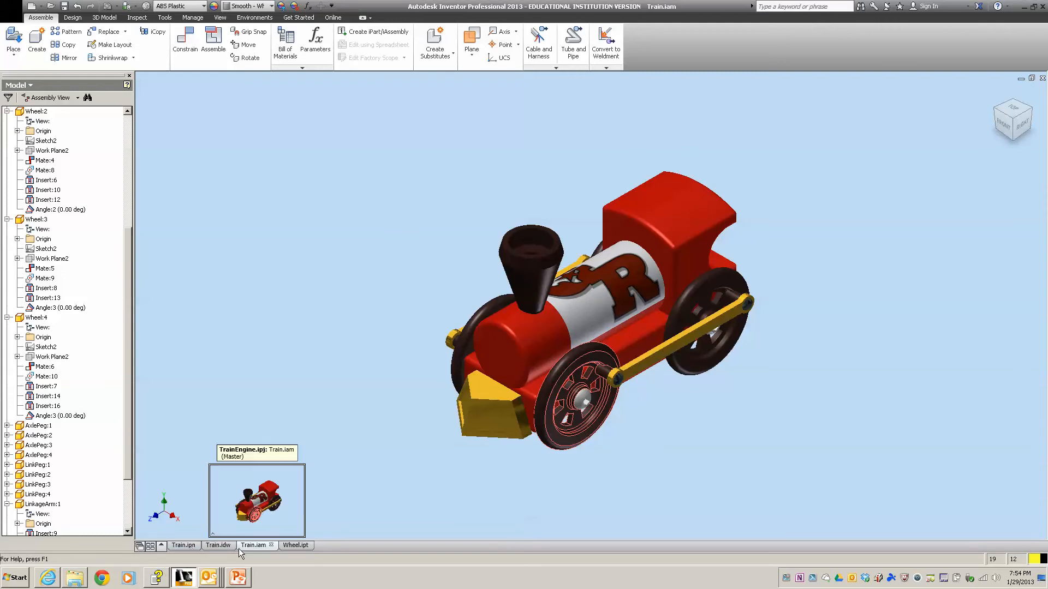
click(214, 545)
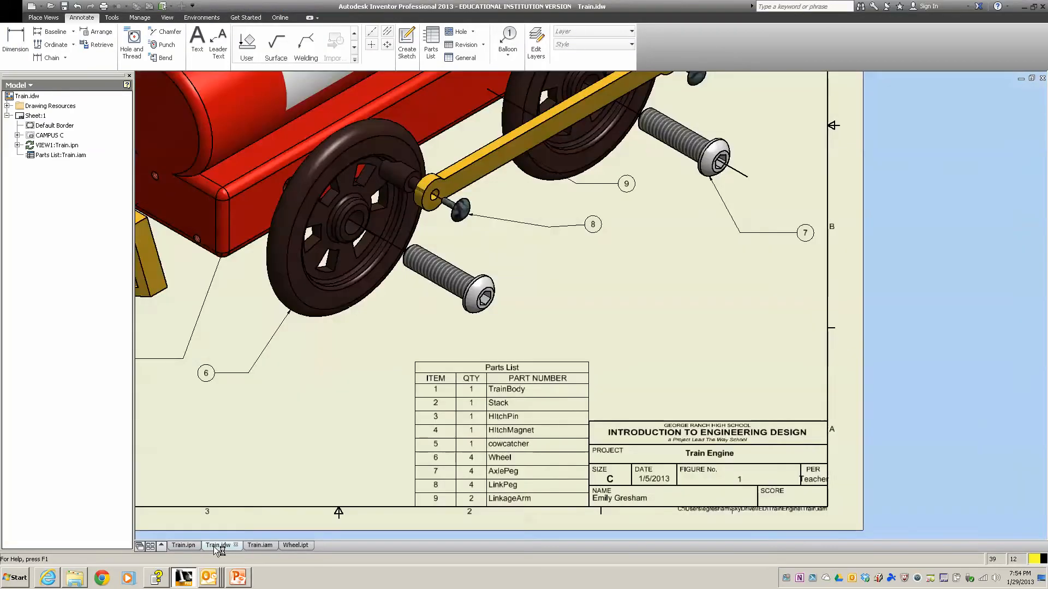
scroll(282, 450, down, 4)
key(F2)
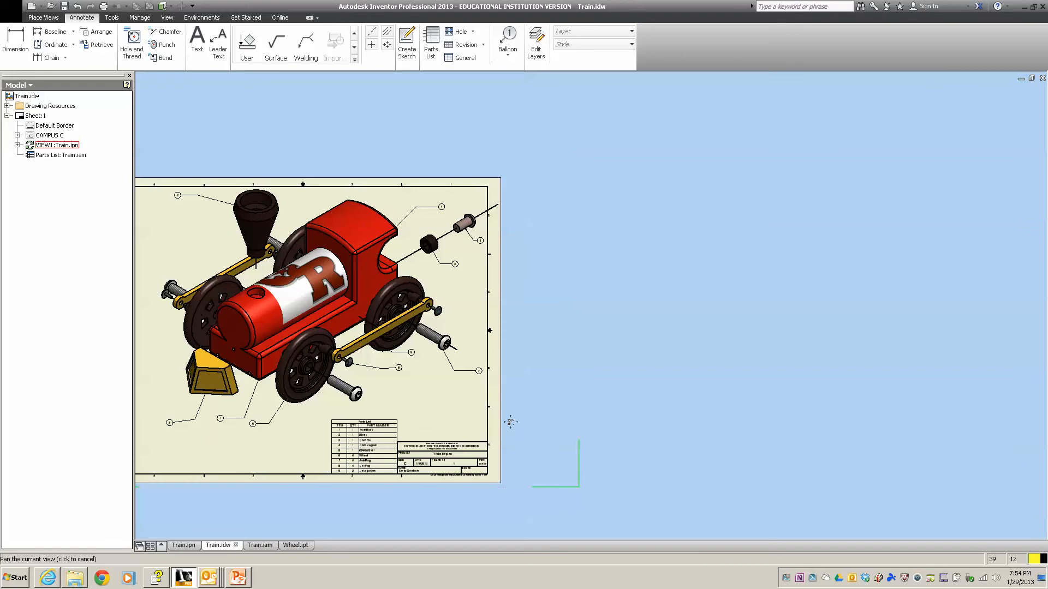
drag(290, 308, 497, 337)
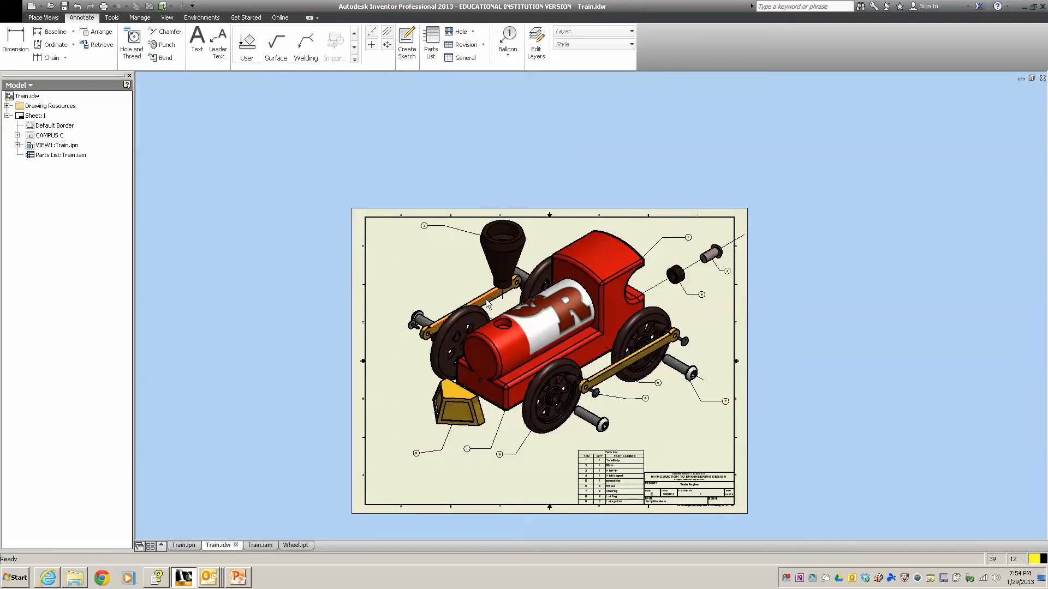
scroll(572, 404, down, 3)
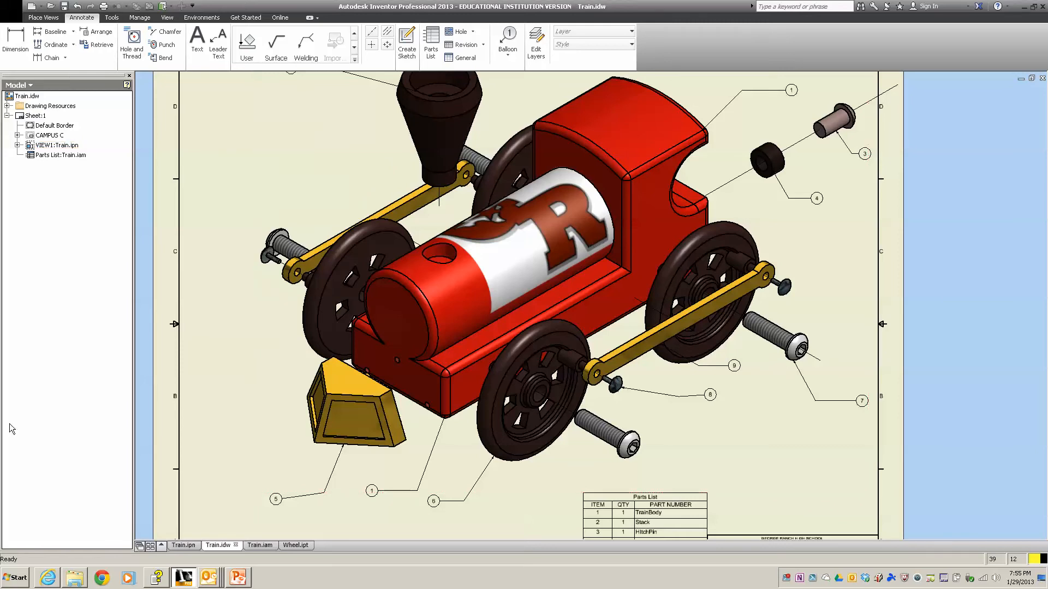
click(182, 545)
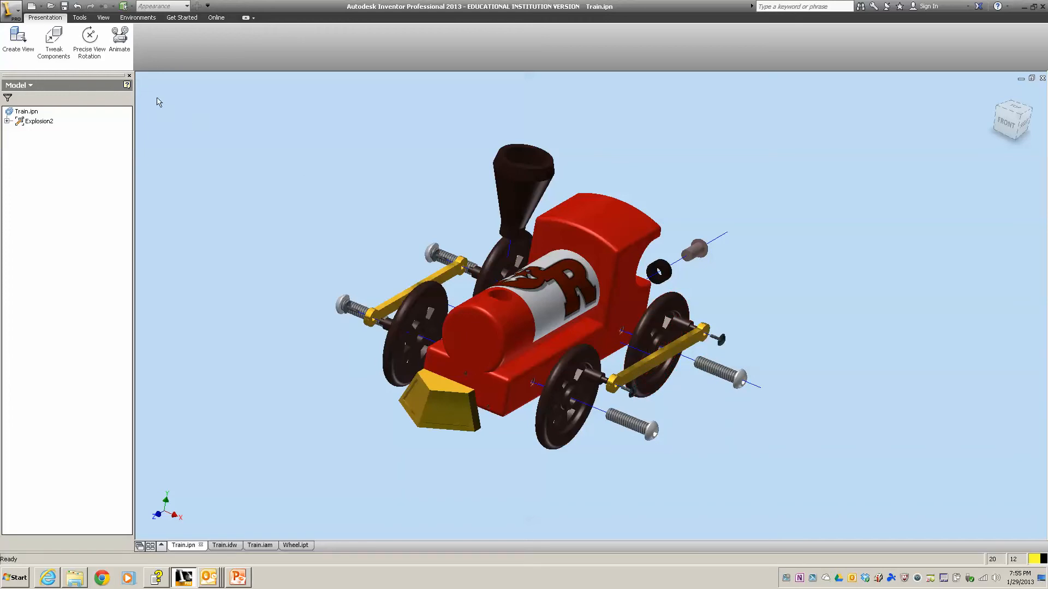
Step: Create a new presentation file from the Standard.ipn template
click(41, 6)
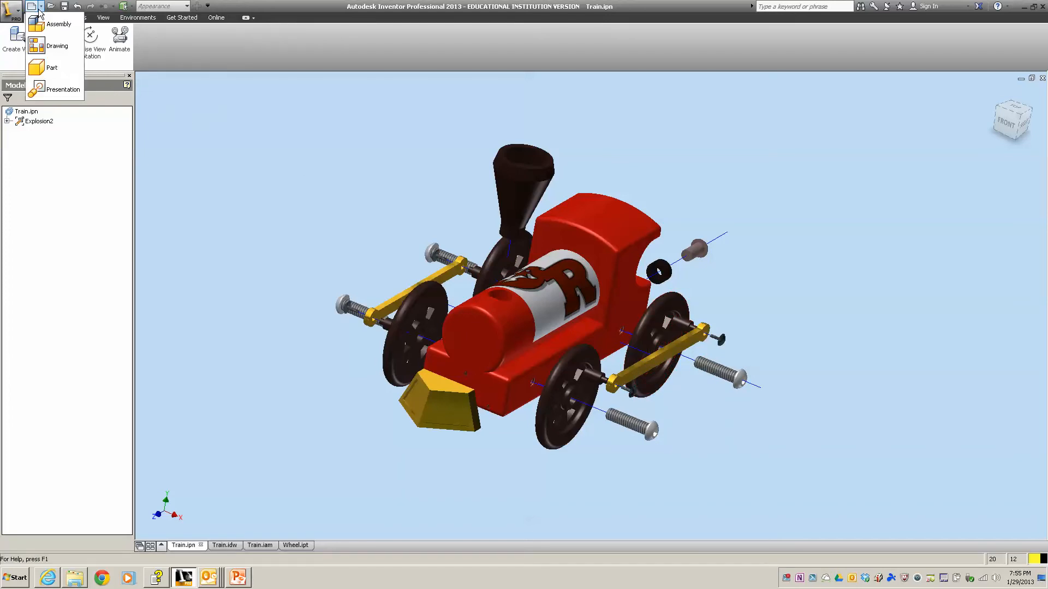
click(31, 8)
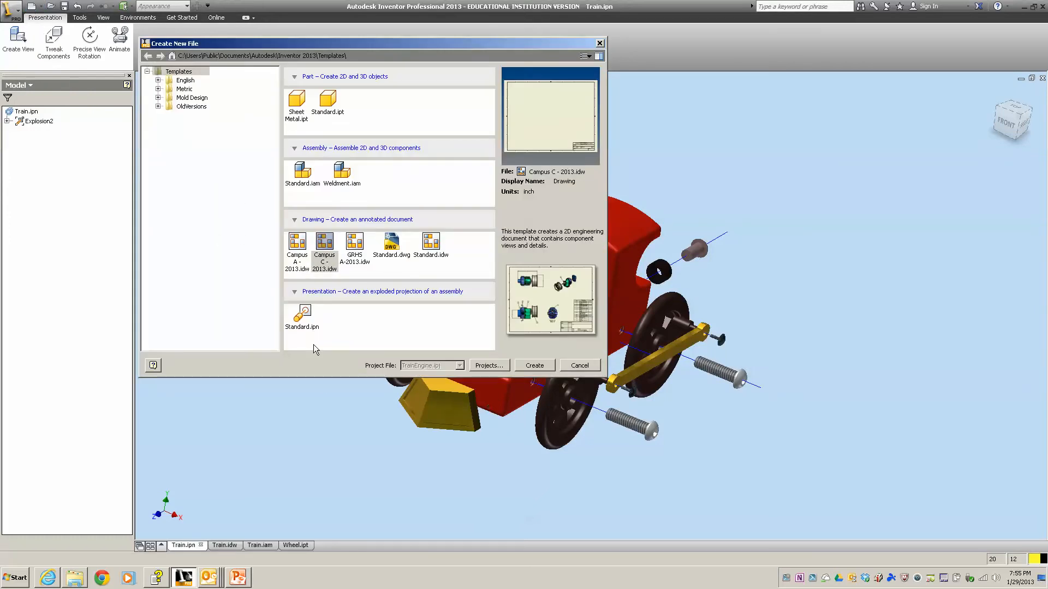
click(305, 322)
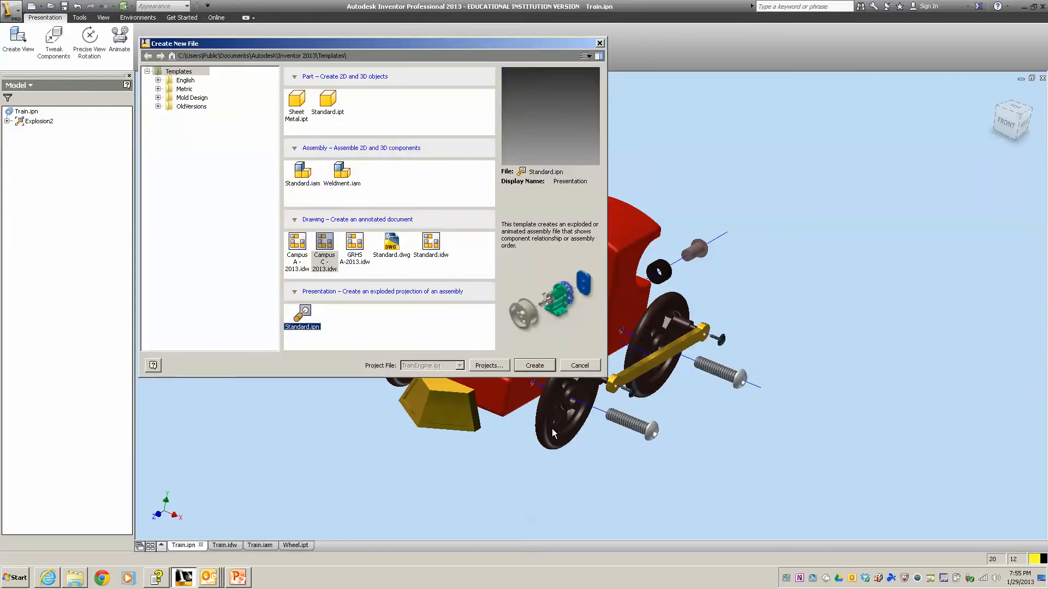
click(534, 368)
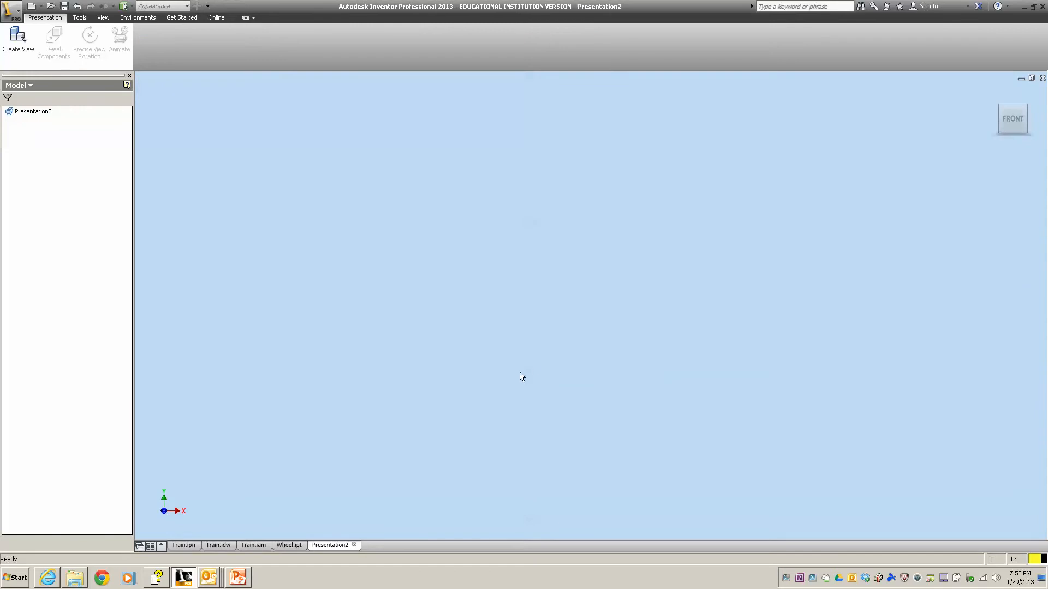
click(18, 37)
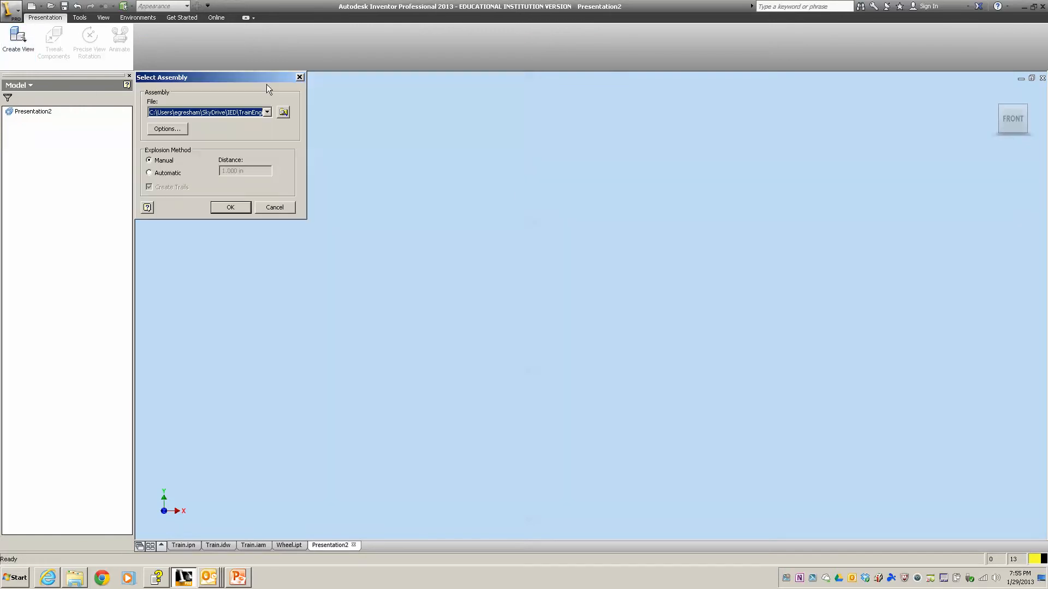
click(230, 207)
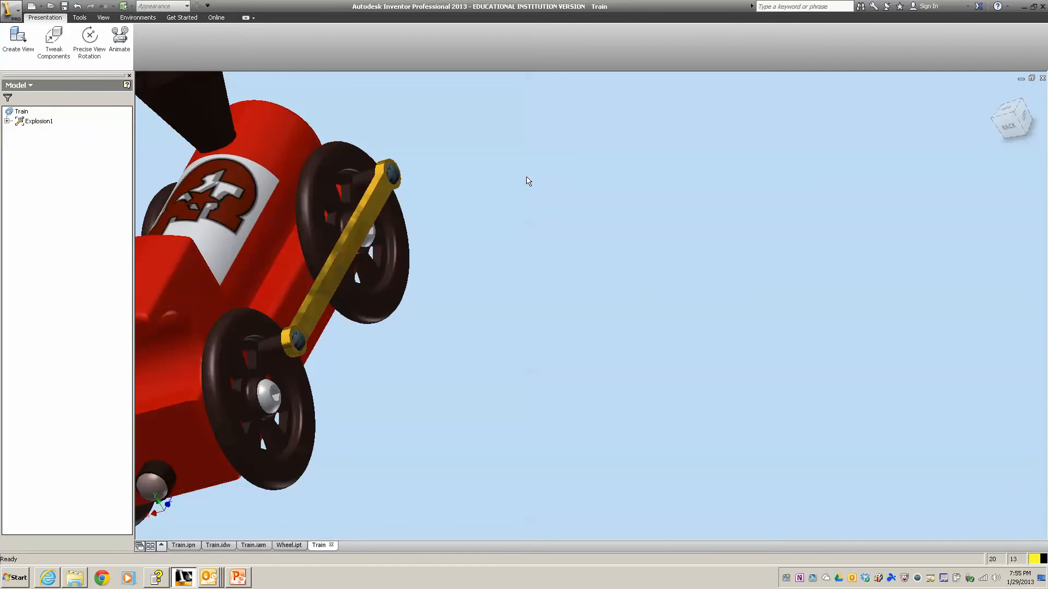
click(77, 6)
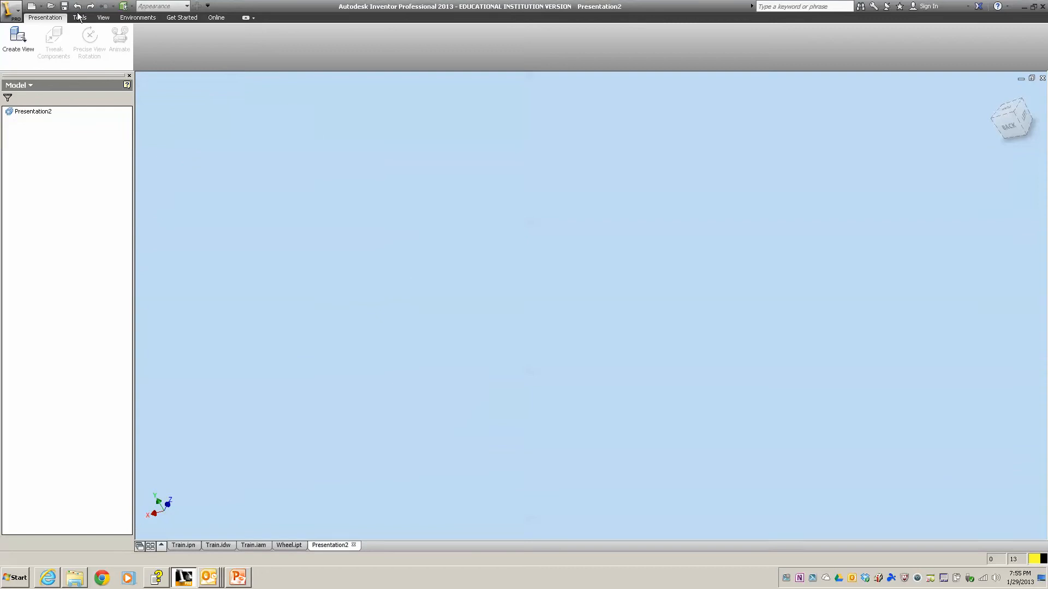
Step: Create a presentation view of the Train.iam assembly using the manual explosion method
click(18, 38)
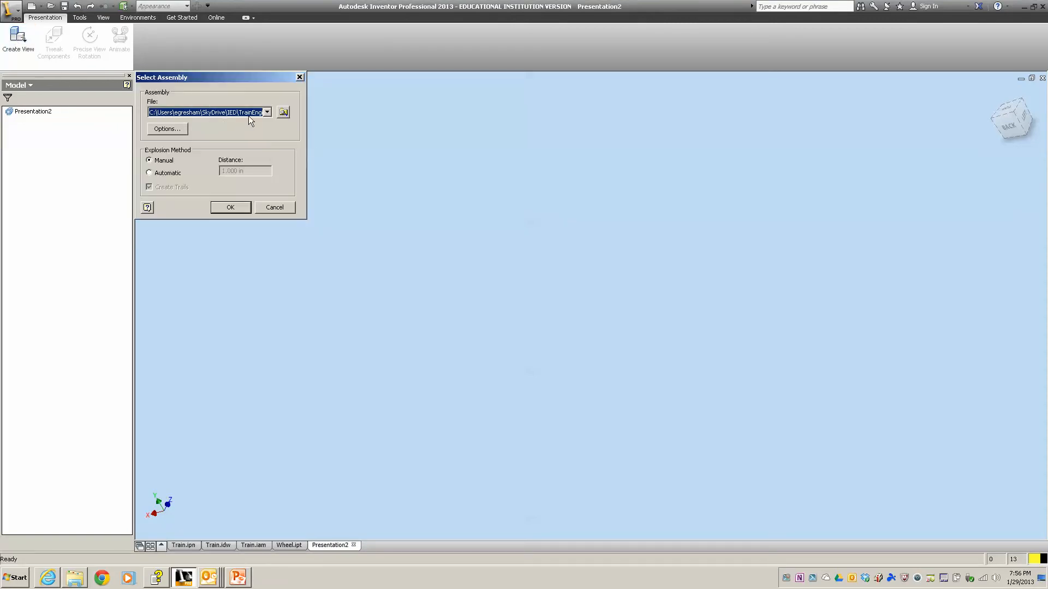
click(283, 111)
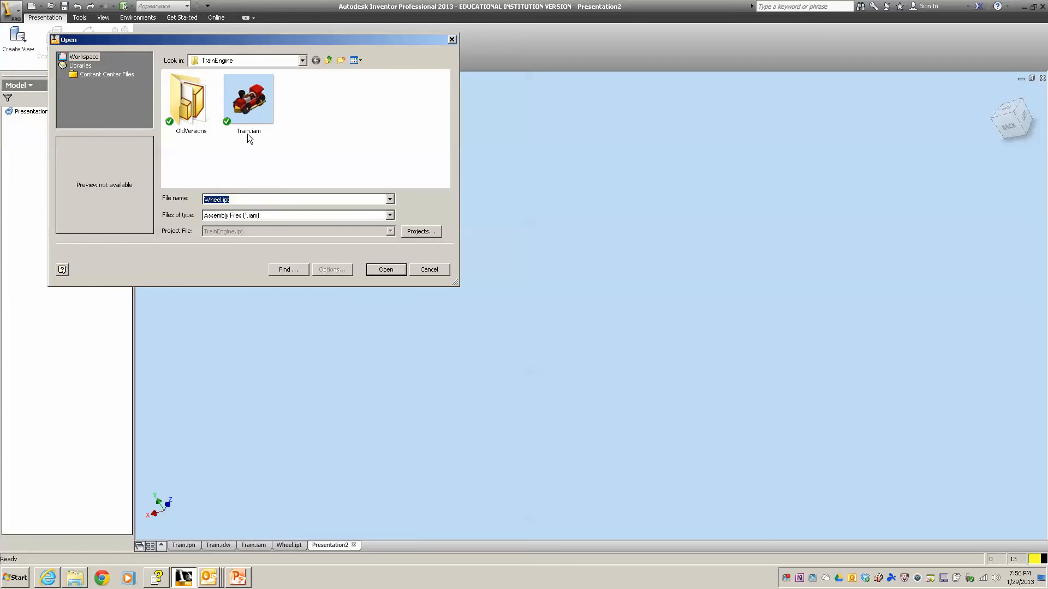
click(388, 270)
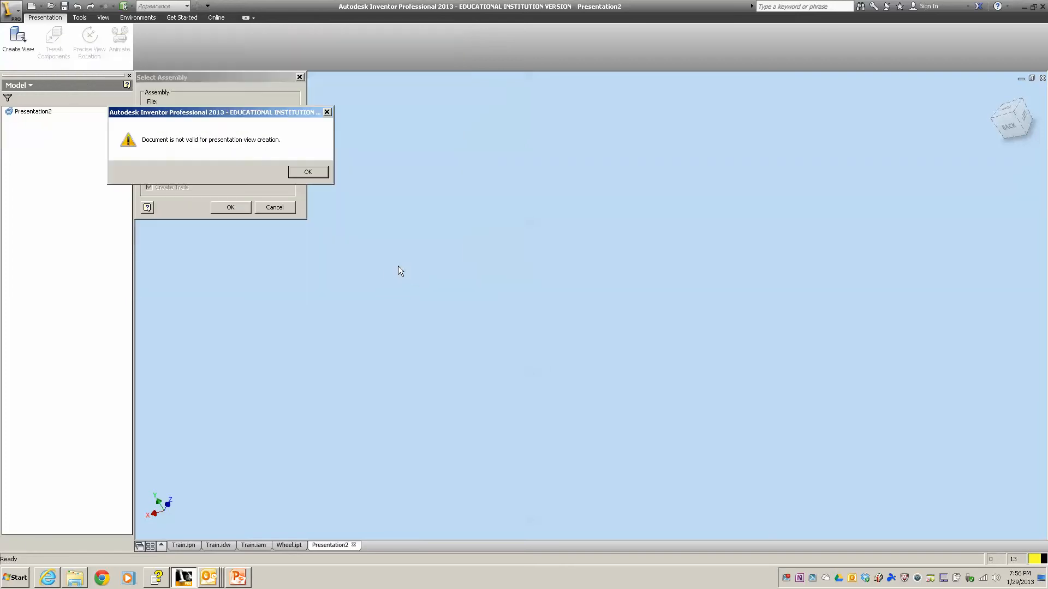
click(304, 173)
click(231, 207)
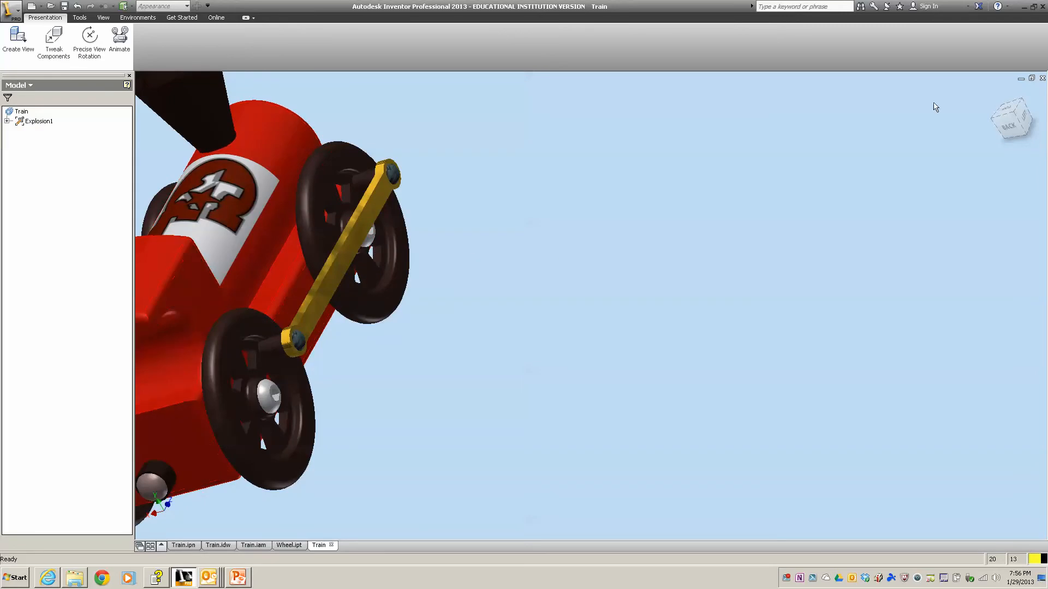
Step: Start a component tweak and take its direction from the hitch pin at the rear of the train
click(996, 93)
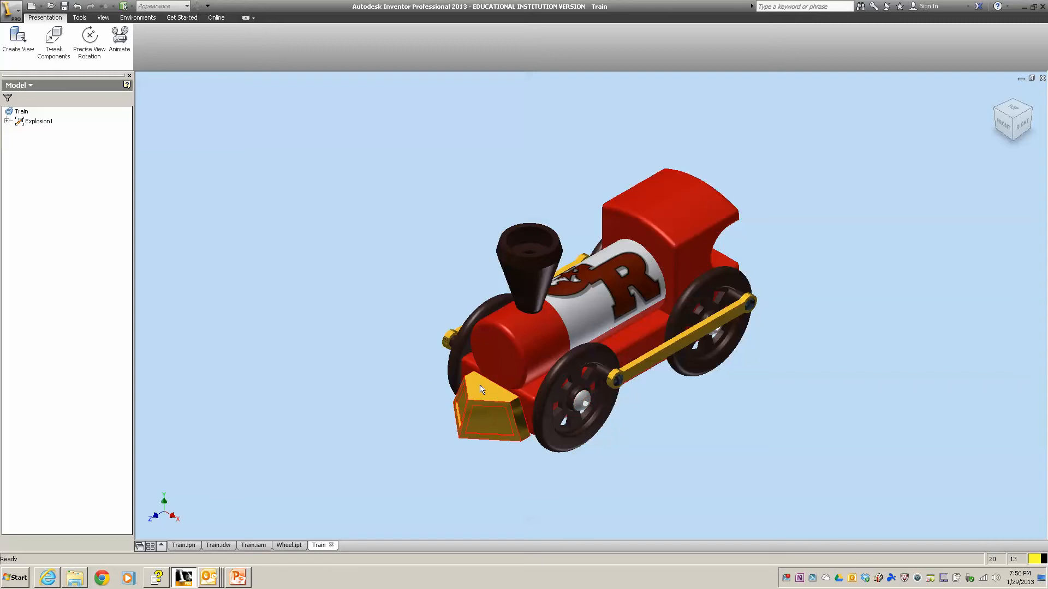
click(53, 44)
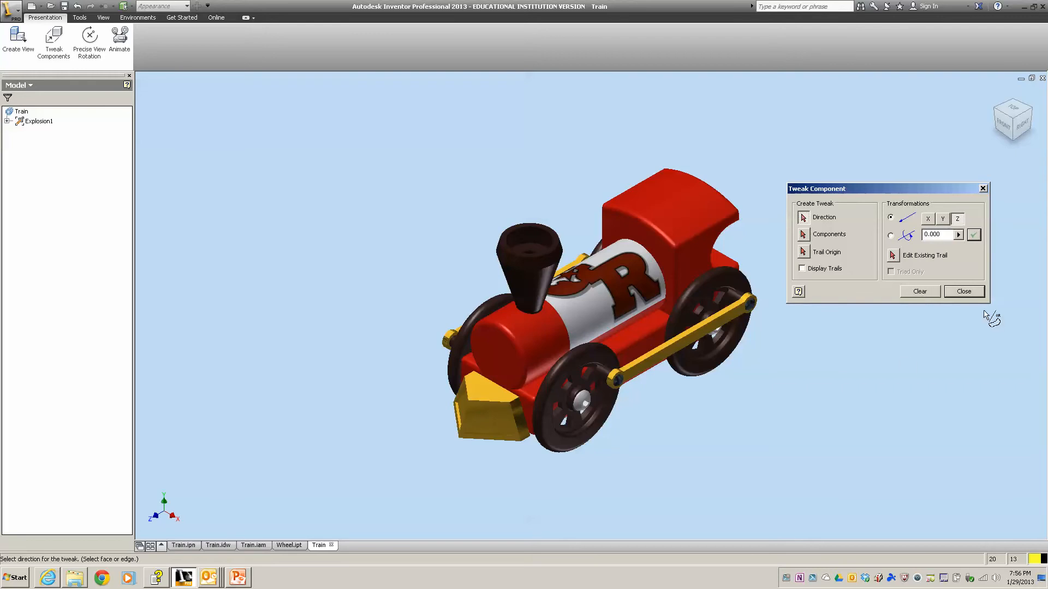
drag(865, 192, 933, 174)
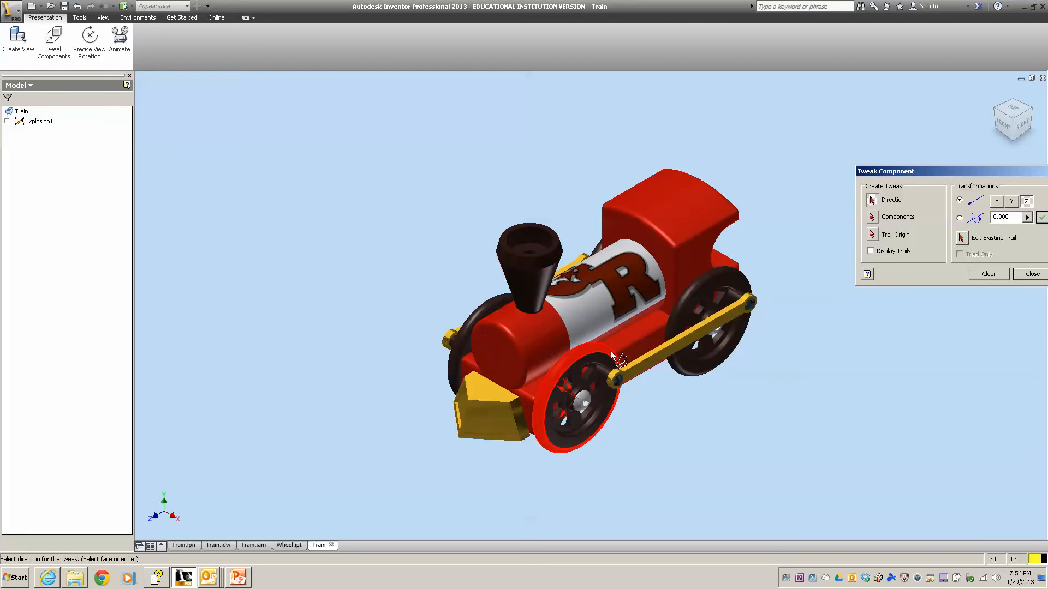
click(1022, 124)
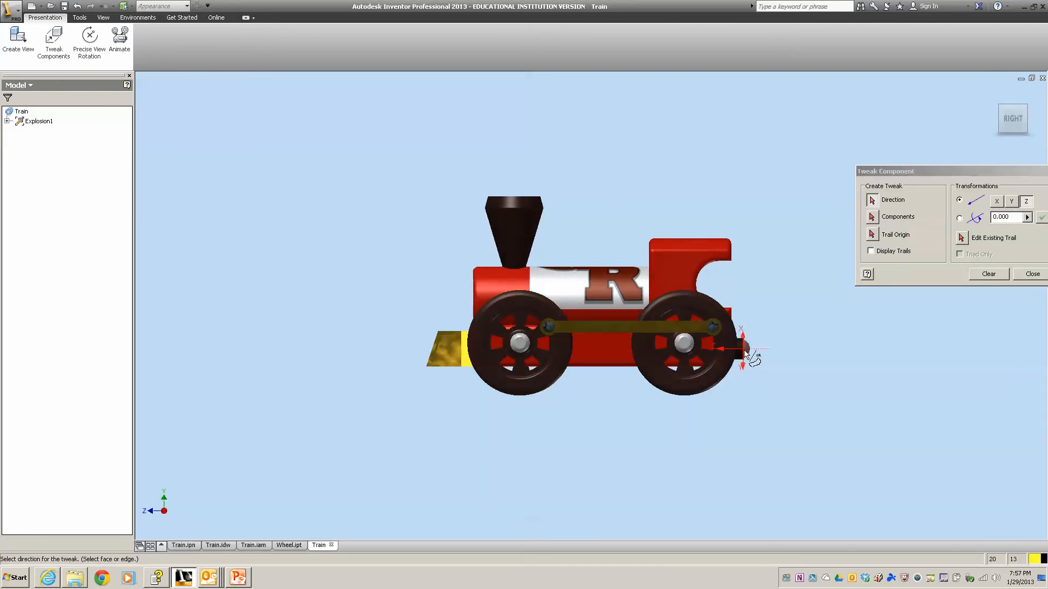
scroll(754, 361, up, 3)
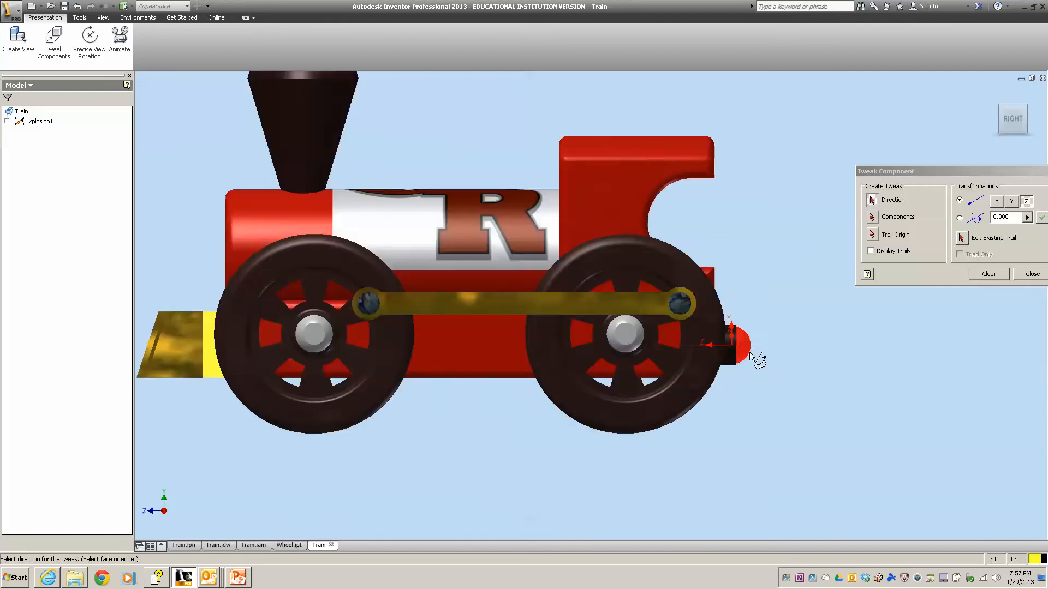
scroll(752, 356, up, 3)
scroll(753, 356, up, 3)
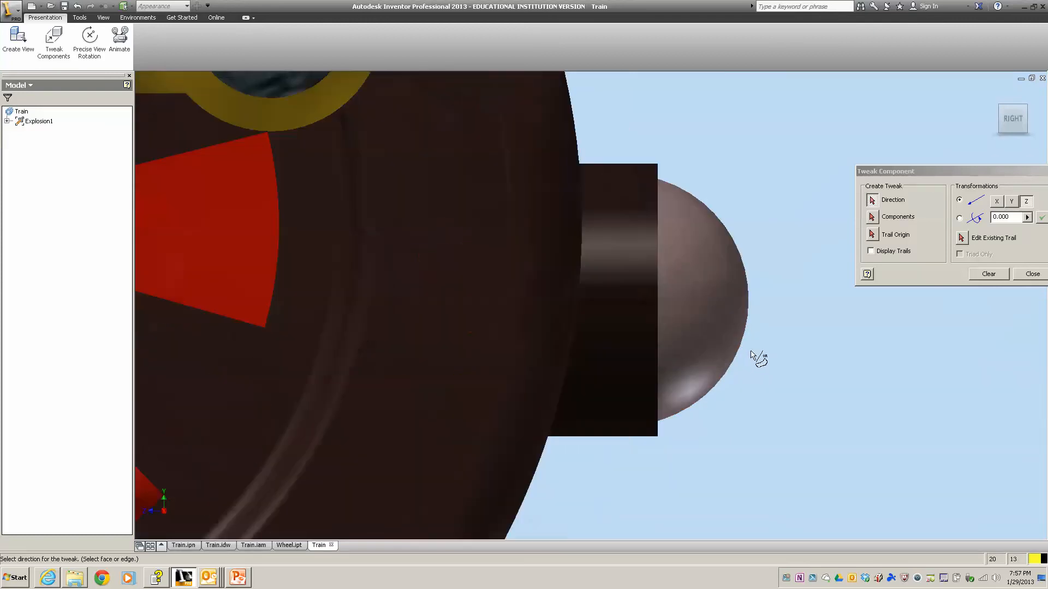
scroll(724, 344, down, 3)
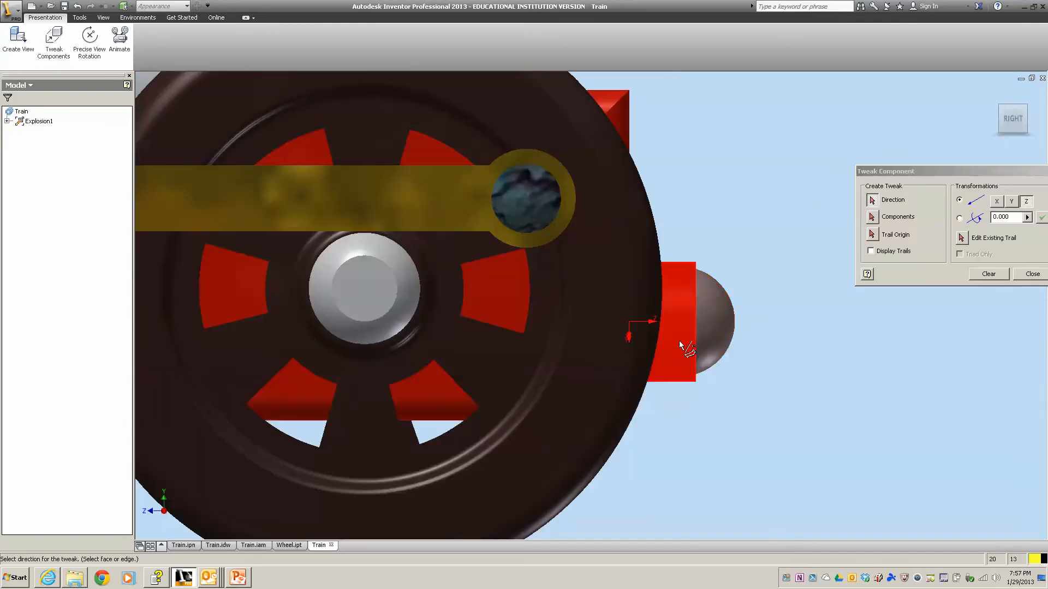
click(715, 326)
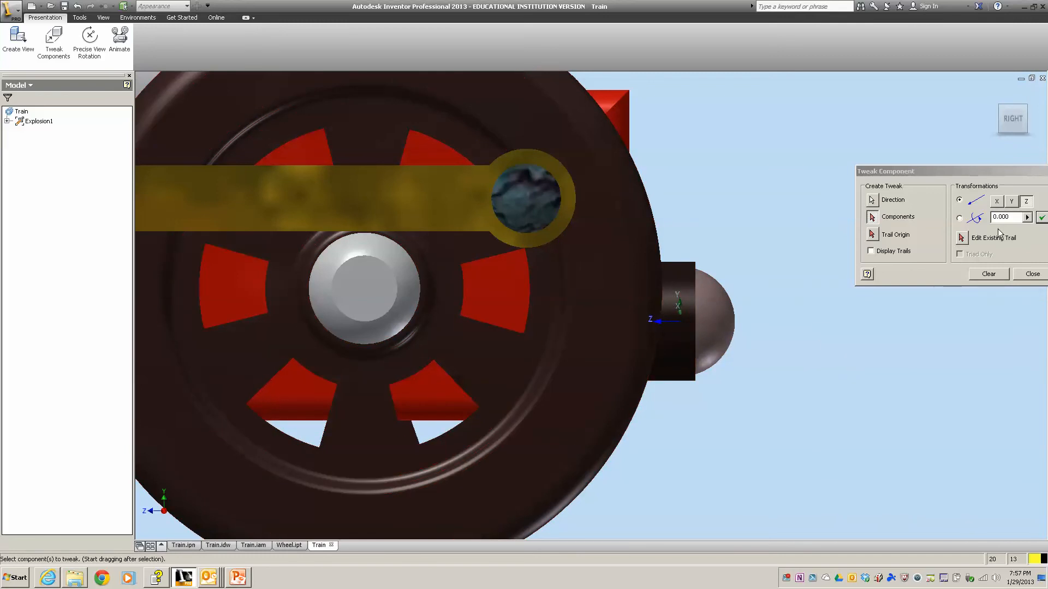
Step: Pull the hitch pin straight back out of the train by about -2.11 in along the Z axis, and finish that tweak
click(1025, 202)
drag(715, 325, 1042, 350)
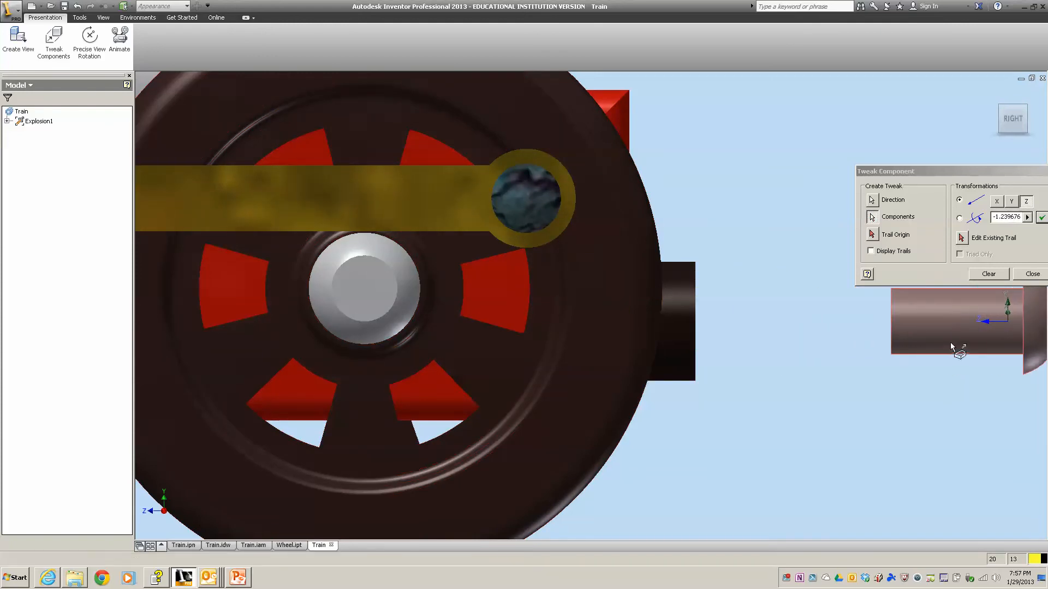
scroll(949, 339, up, 4)
drag(947, 338, 1045, 338)
scroll(1015, 340, up, 3)
middle_drag(1037, 338, 682, 320)
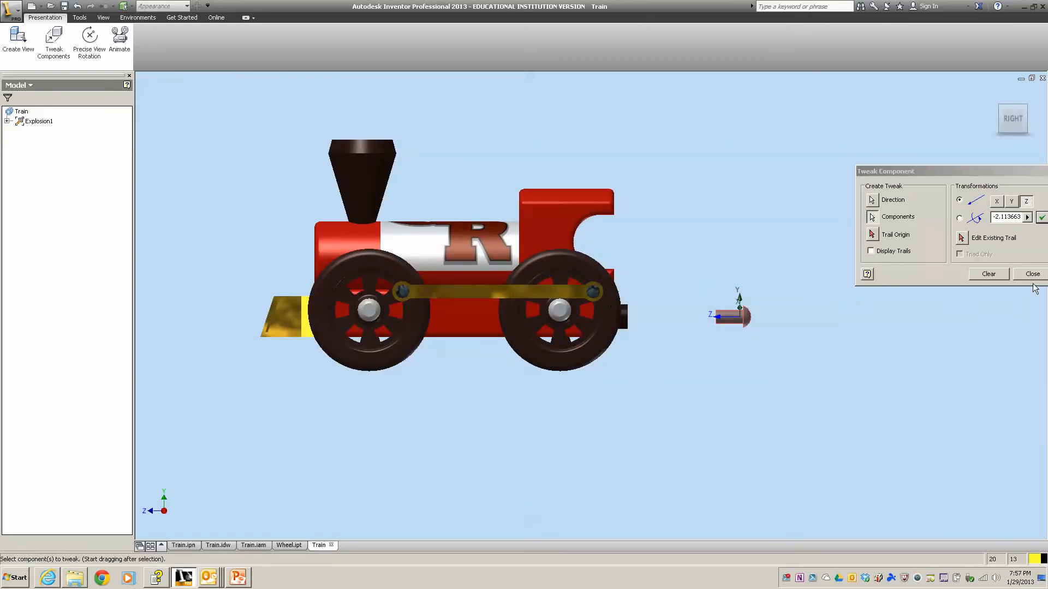
click(981, 280)
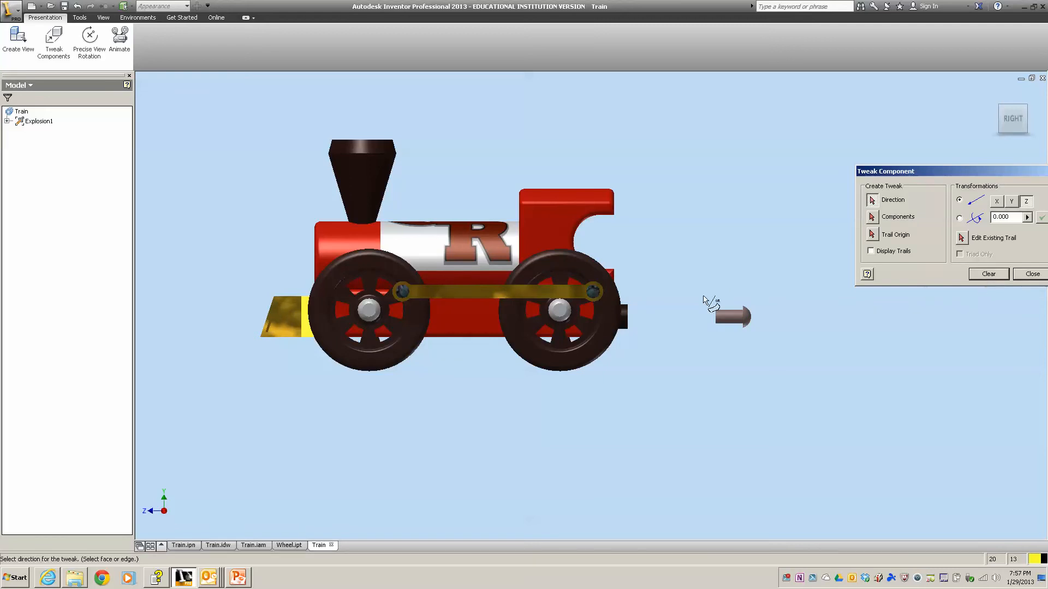
Step: Tweak the hitch magnet about -1.38 in along the Z axis, placing it between the train body and the hitch pin
scroll(627, 328, down, 5)
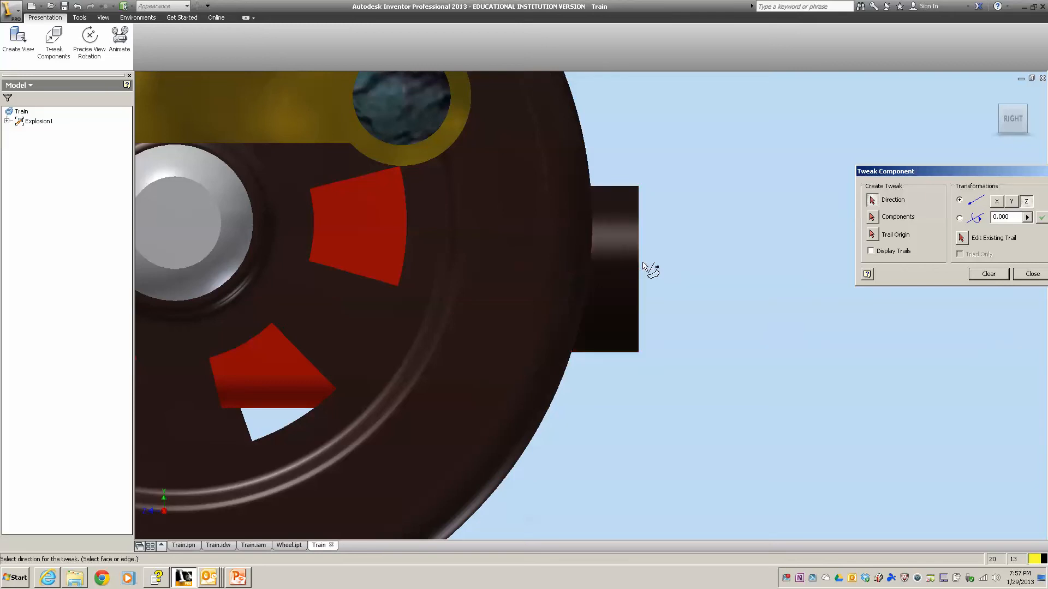
click(639, 269)
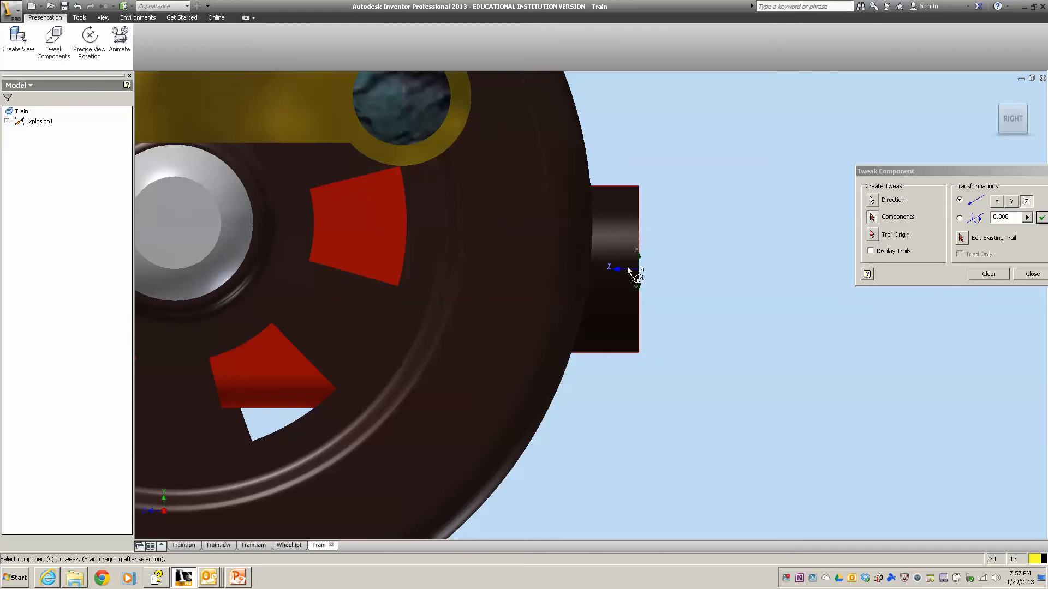
drag(627, 257, 735, 258)
scroll(730, 257, down, 5)
scroll(727, 256, down, 5)
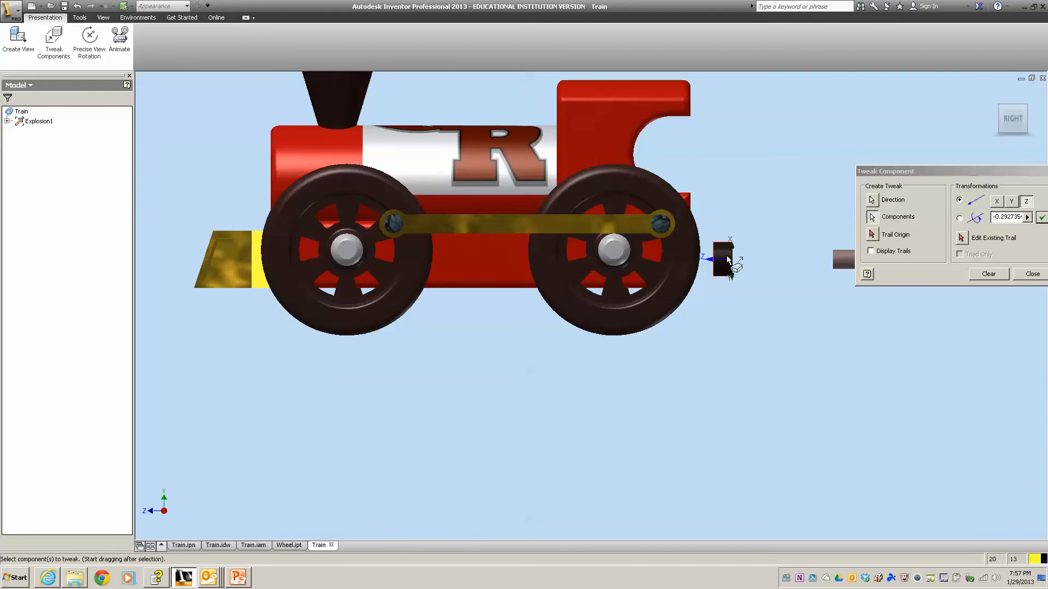
drag(730, 260, 775, 258)
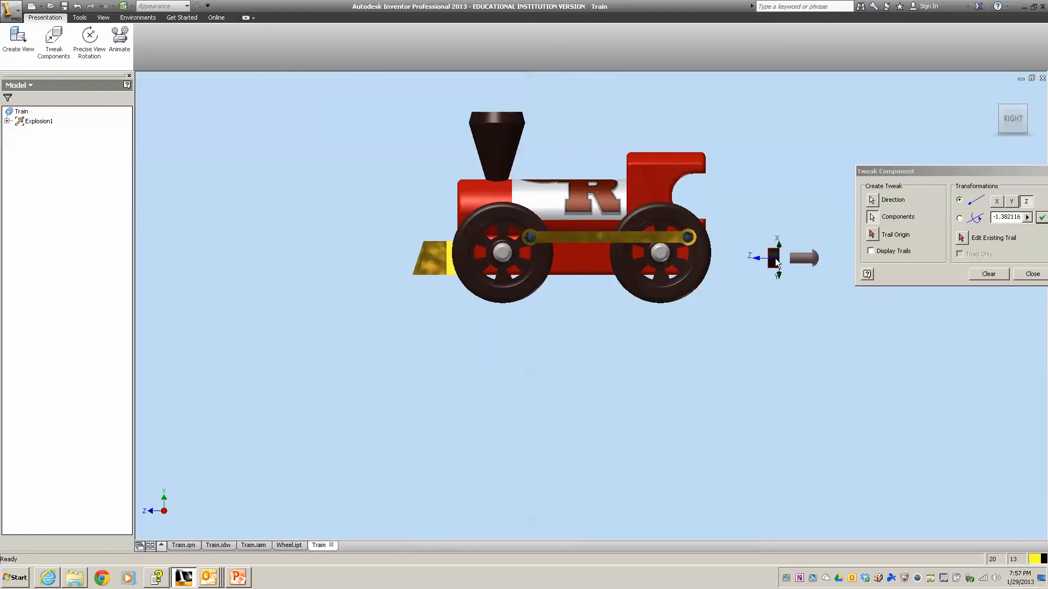
click(982, 277)
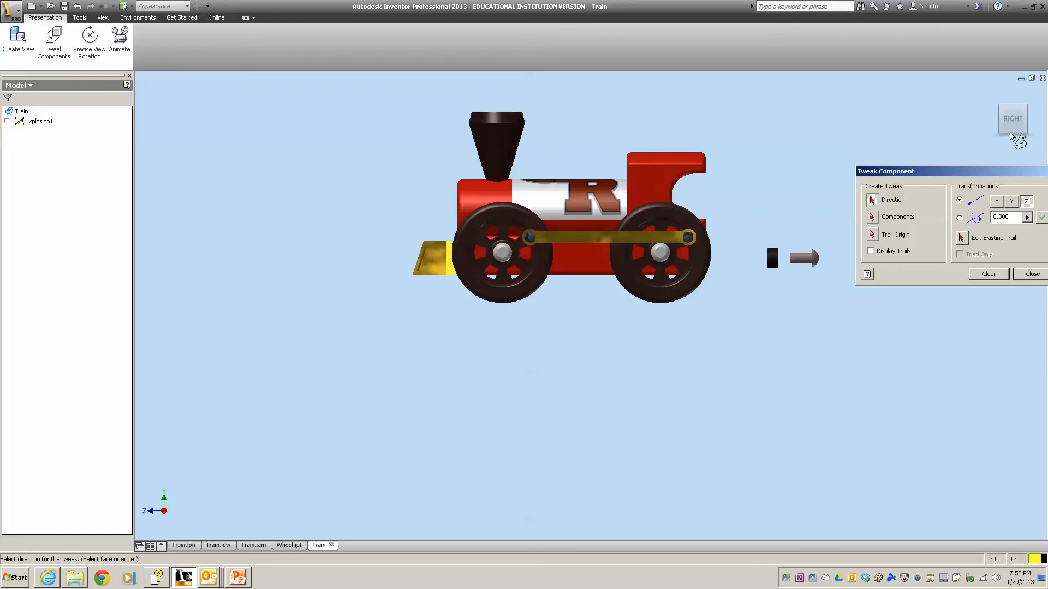
Step: Tweak the yellow cowcatcher straight forward off the train body by about 2.84 in along the Y axis, and finish that tweak
click(1010, 135)
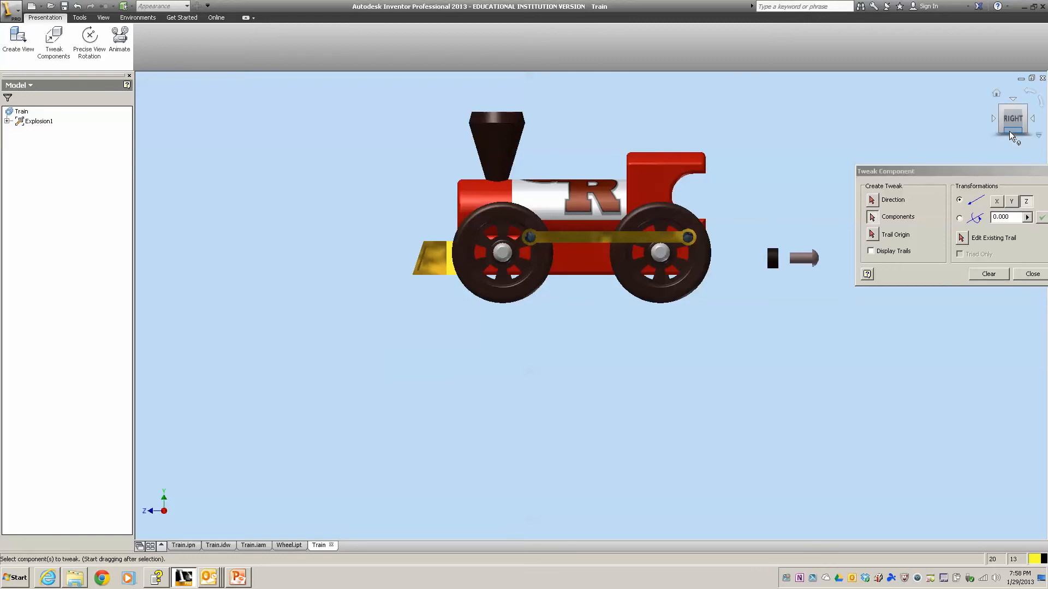
click(1011, 134)
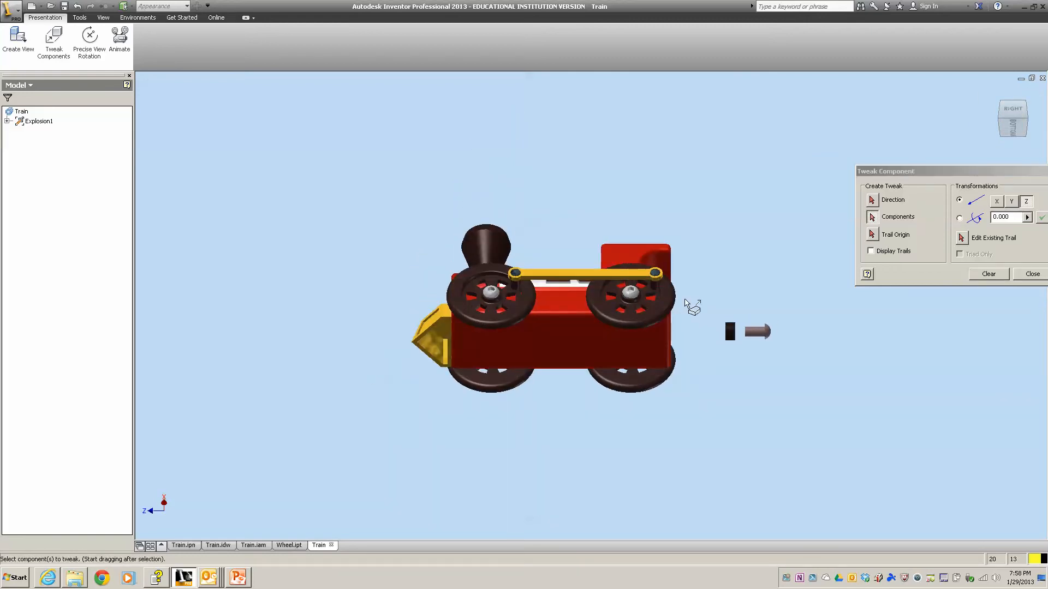
scroll(687, 305, up, 3)
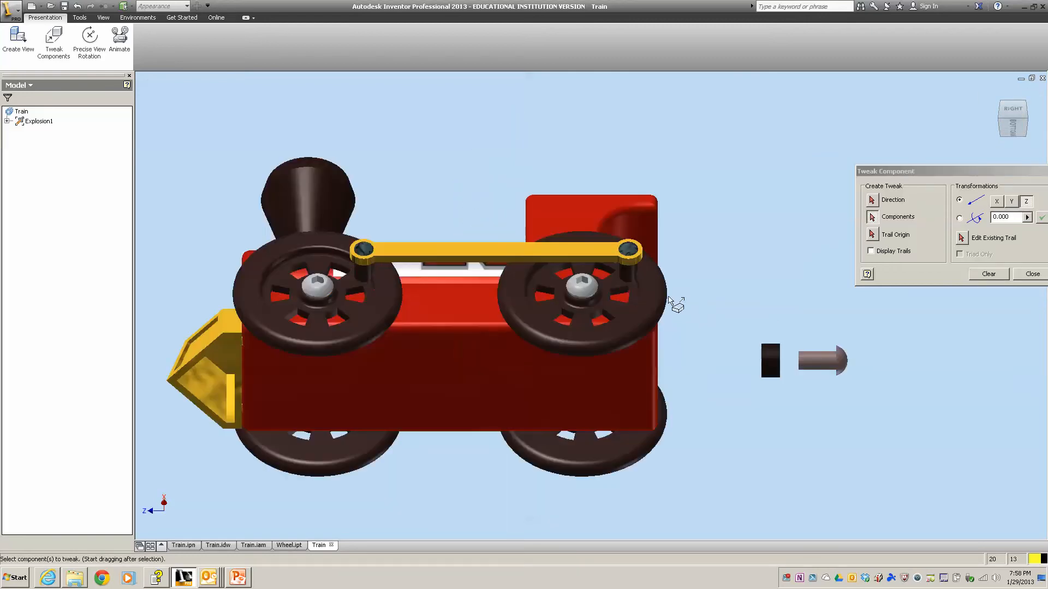
click(1020, 129)
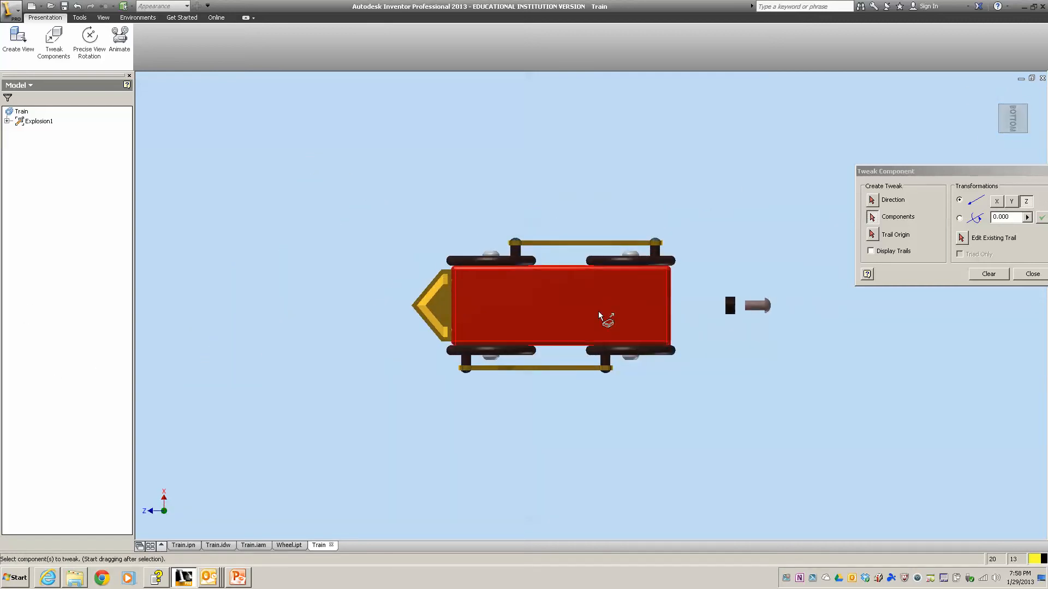
scroll(924, 121, up, 3)
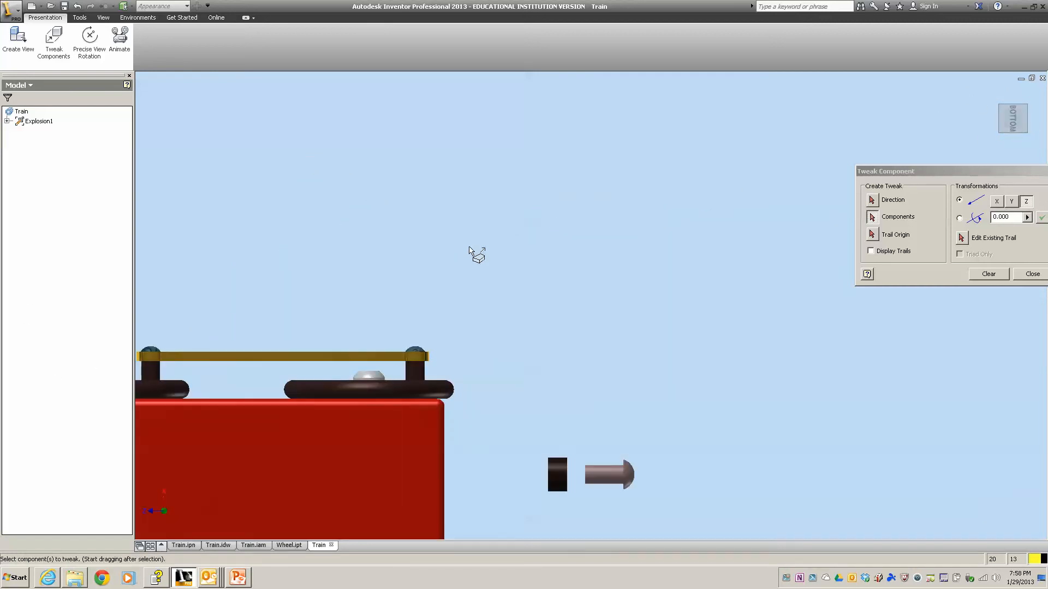
middle_drag(471, 250, 936, 117)
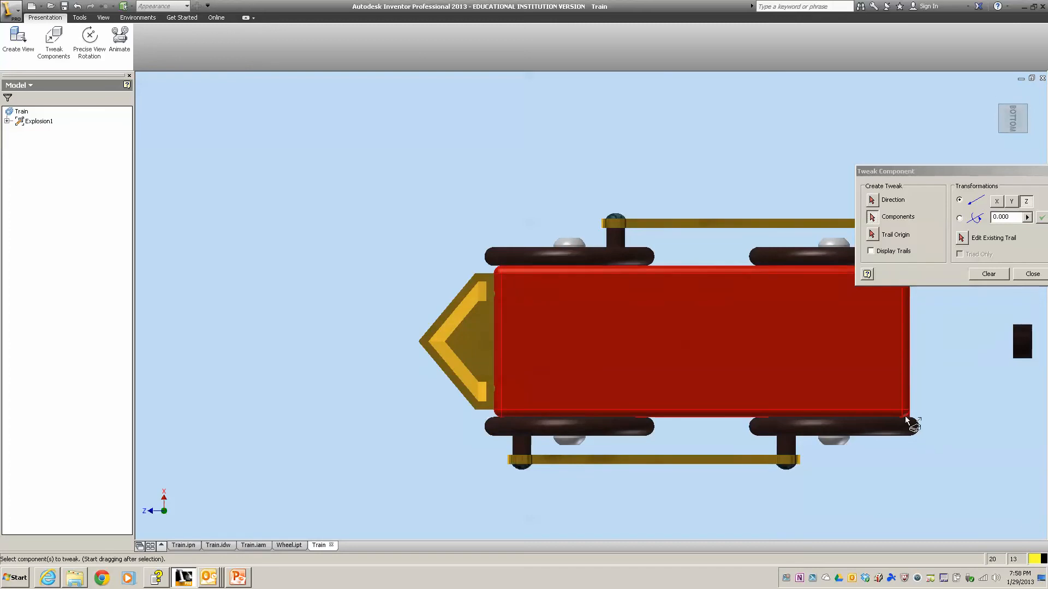
click(989, 274)
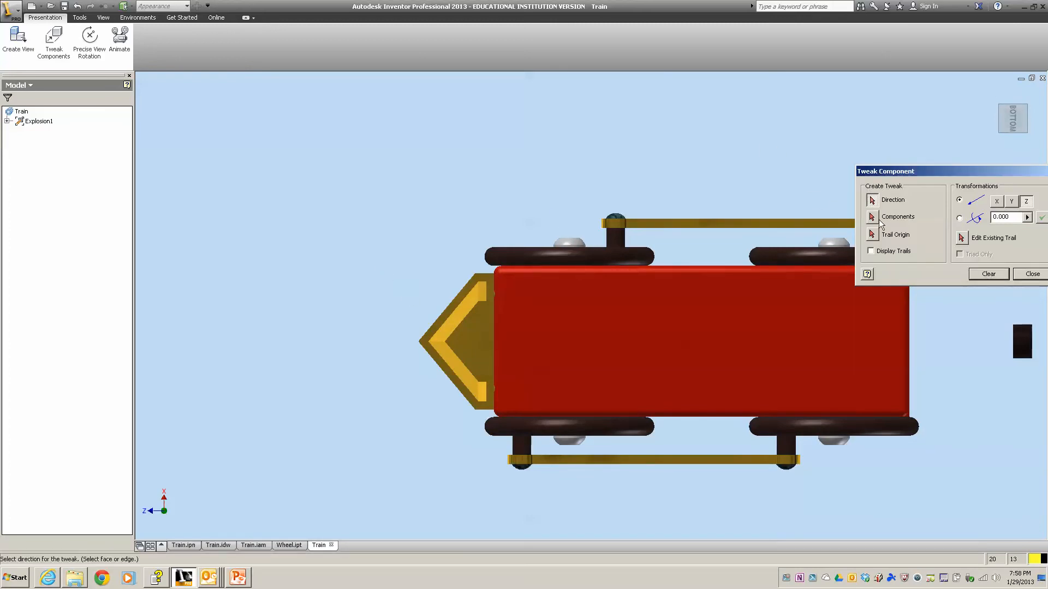
click(483, 346)
click(483, 347)
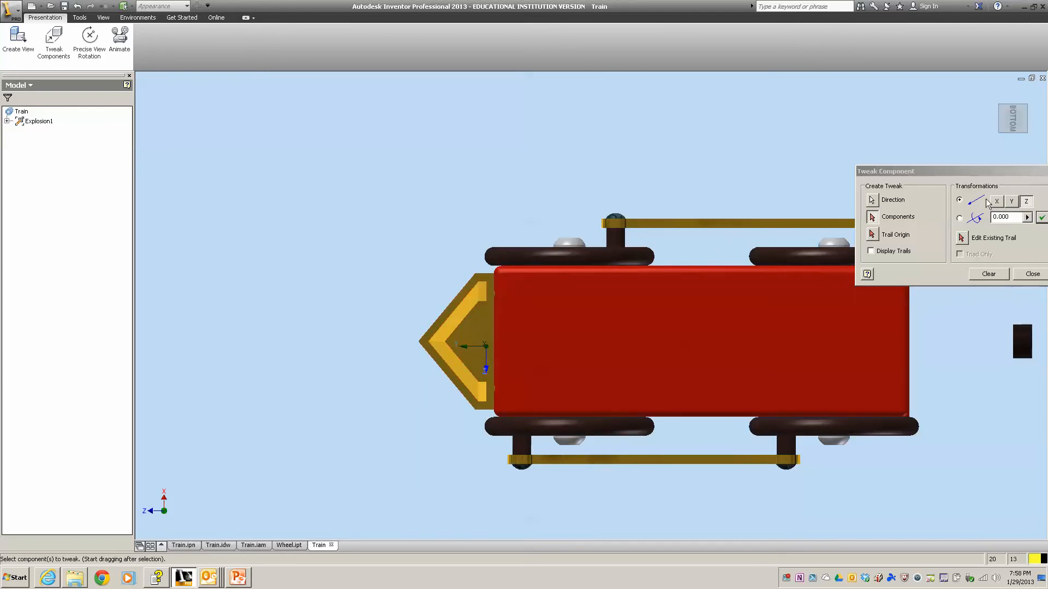
click(1012, 201)
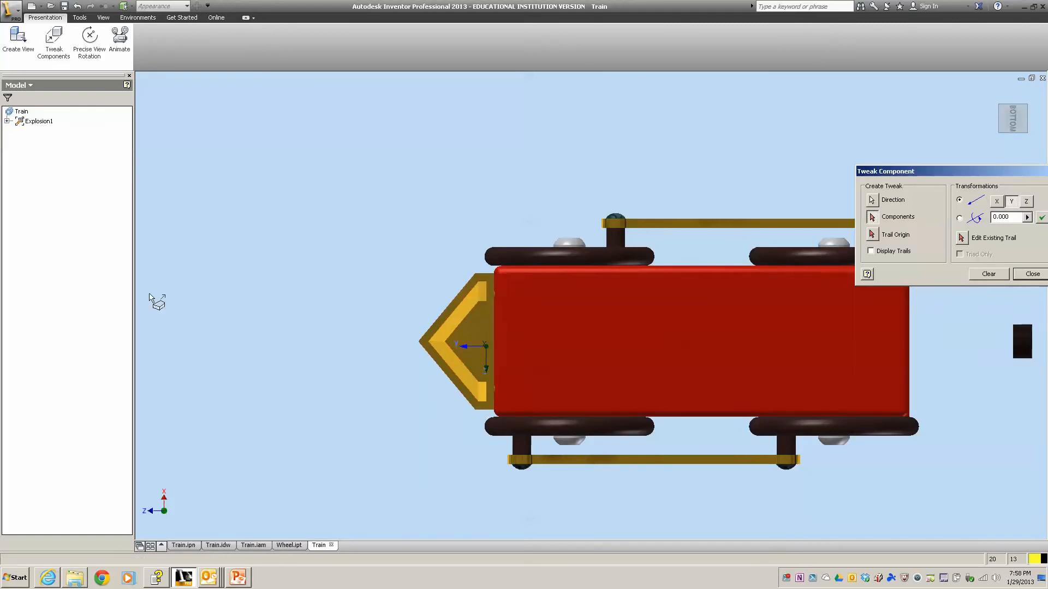
drag(446, 339, 231, 309)
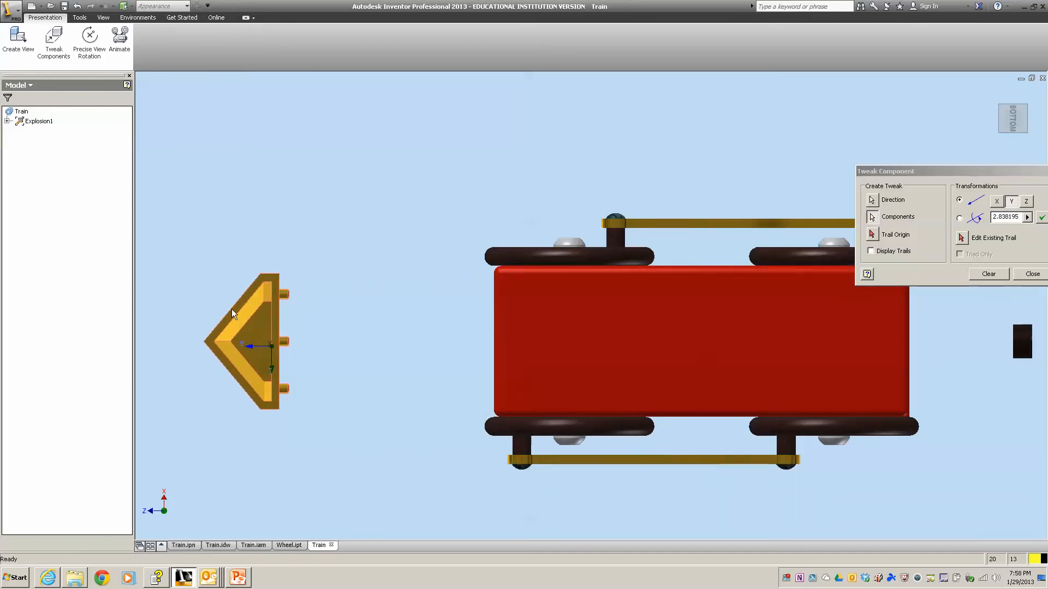
click(989, 278)
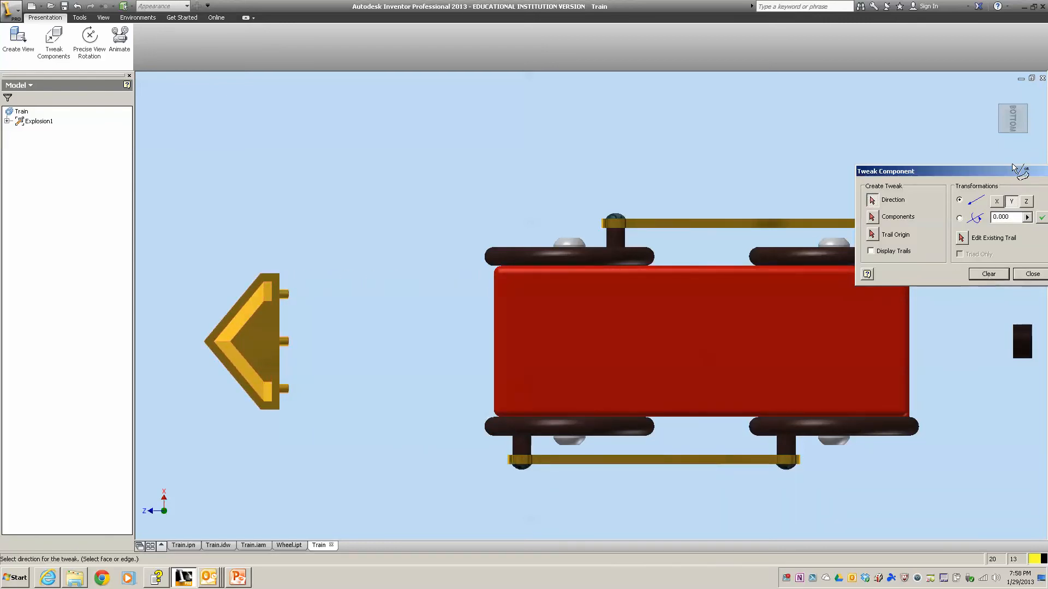
Step: Tweak the smokestack straight up out of the train body by about 1.85 in along the Z axis, and finish that tweak
click(1012, 109)
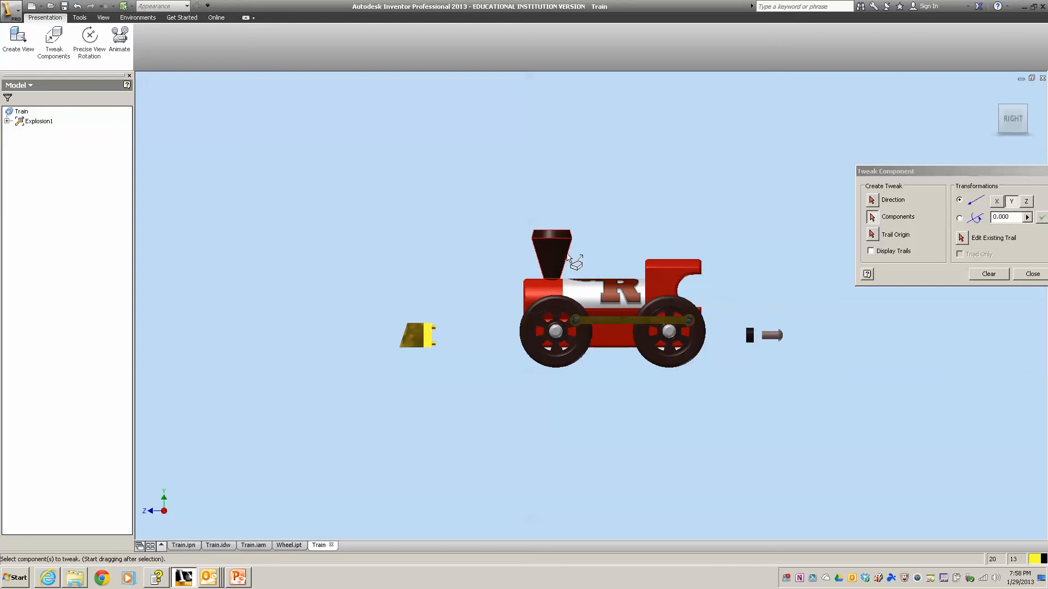
click(1003, 278)
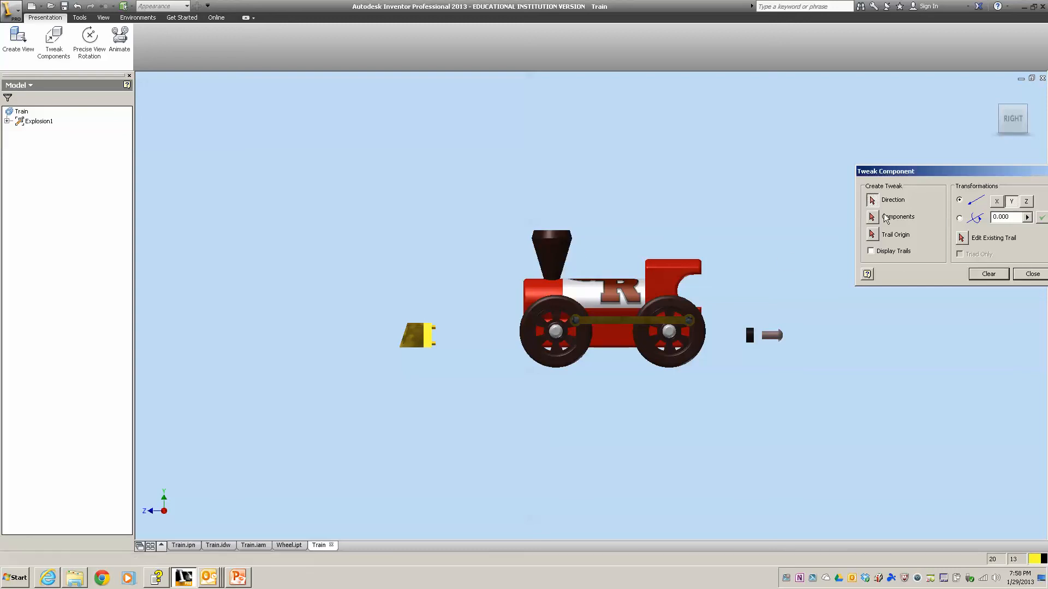
click(554, 232)
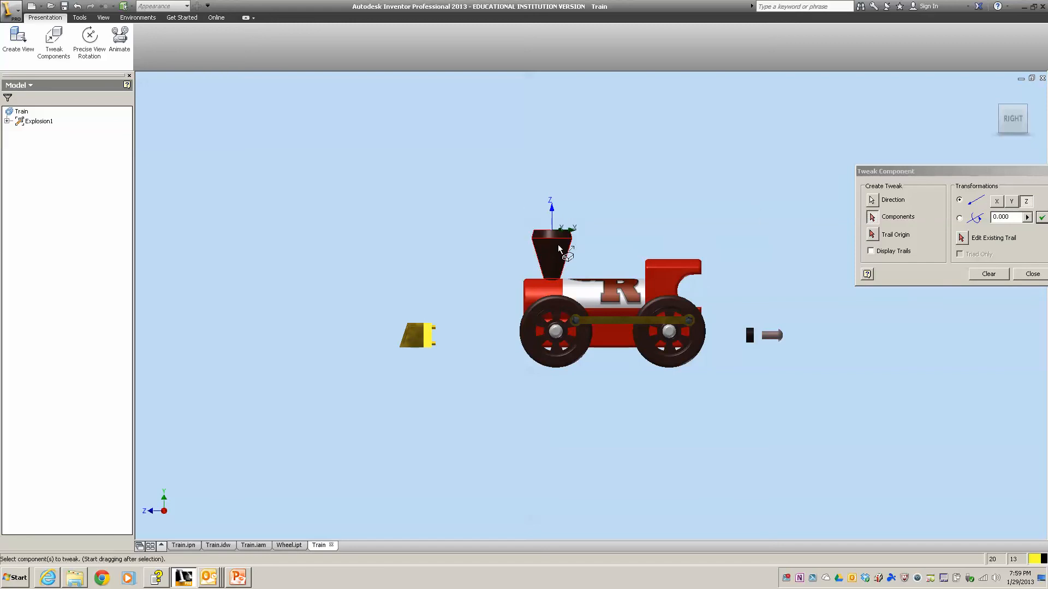
drag(559, 249, 559, 188)
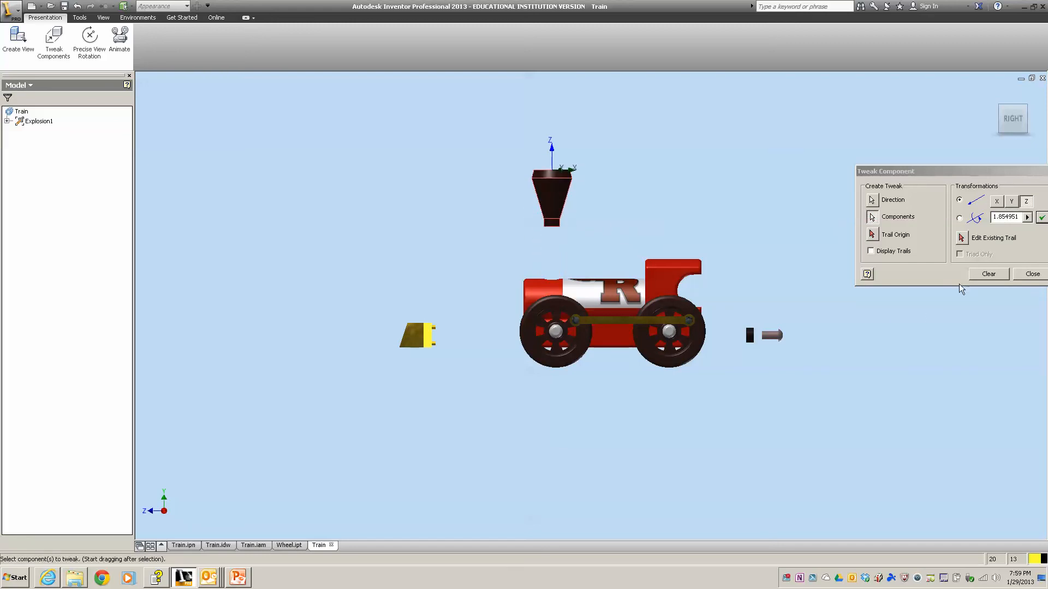
click(977, 275)
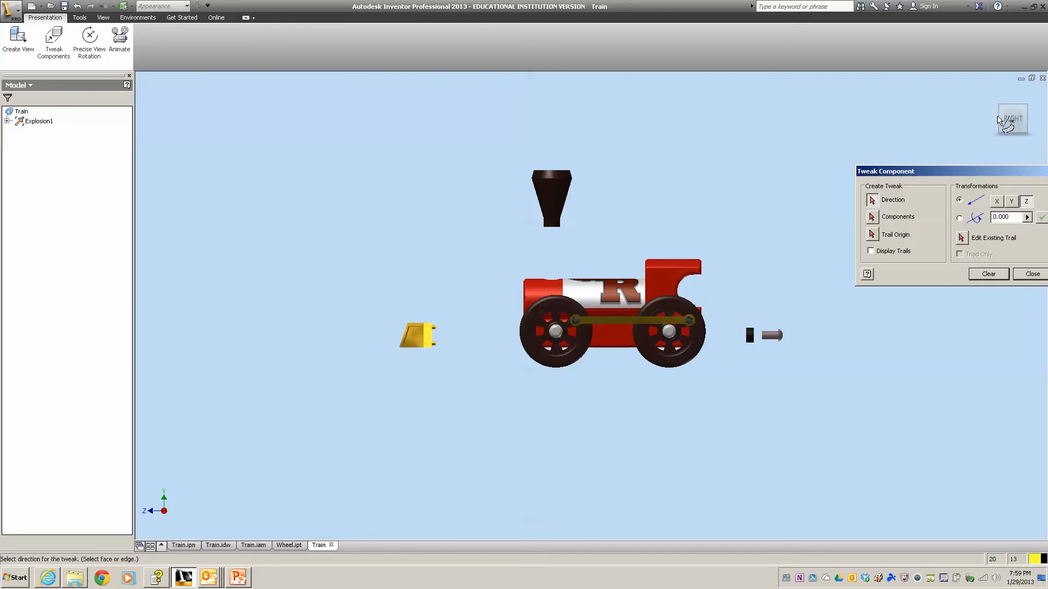
Step: Tweak the small connecting-rod pin on the train's +X side outward by about 2.58 in along the Y axis, and finish that tweak
click(1000, 117)
click(1001, 120)
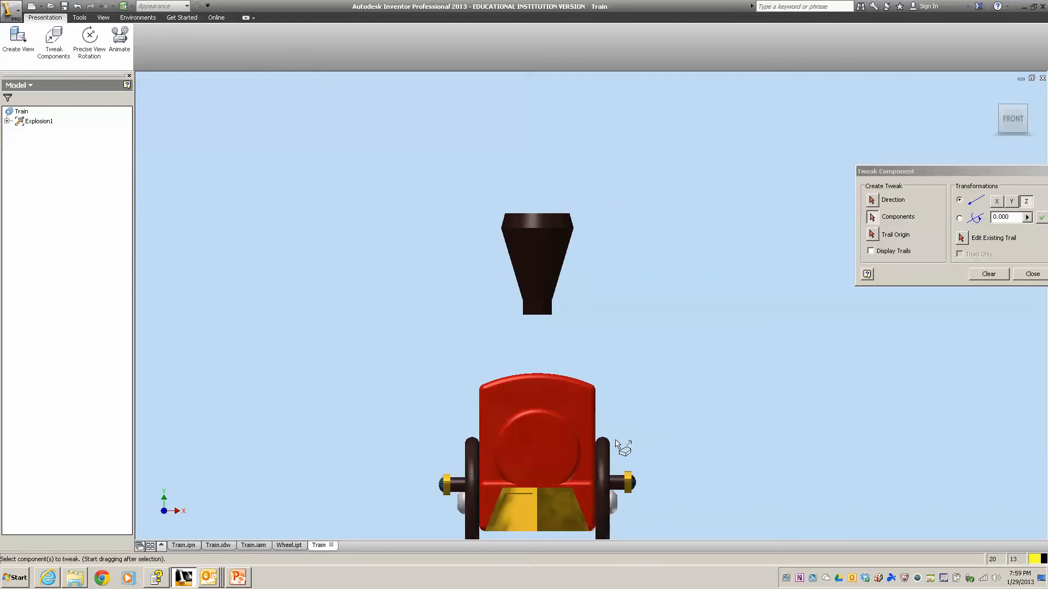
middle_drag(613, 449, 591, 203)
scroll(592, 207, up, 5)
middle_drag(626, 333, 668, 275)
middle_drag(415, 191, 534, 201)
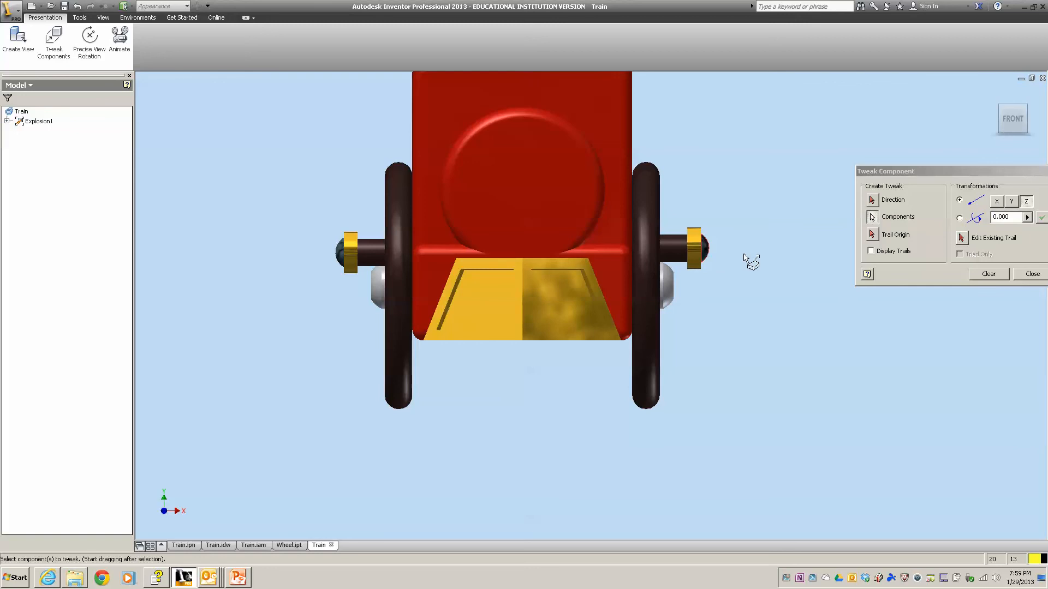
click(989, 274)
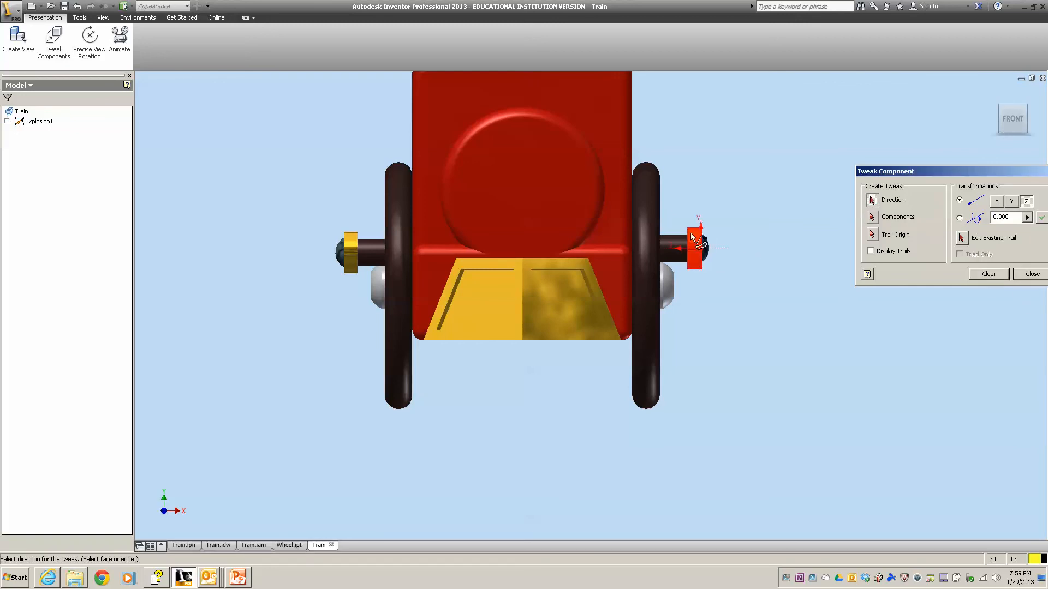
click(708, 252)
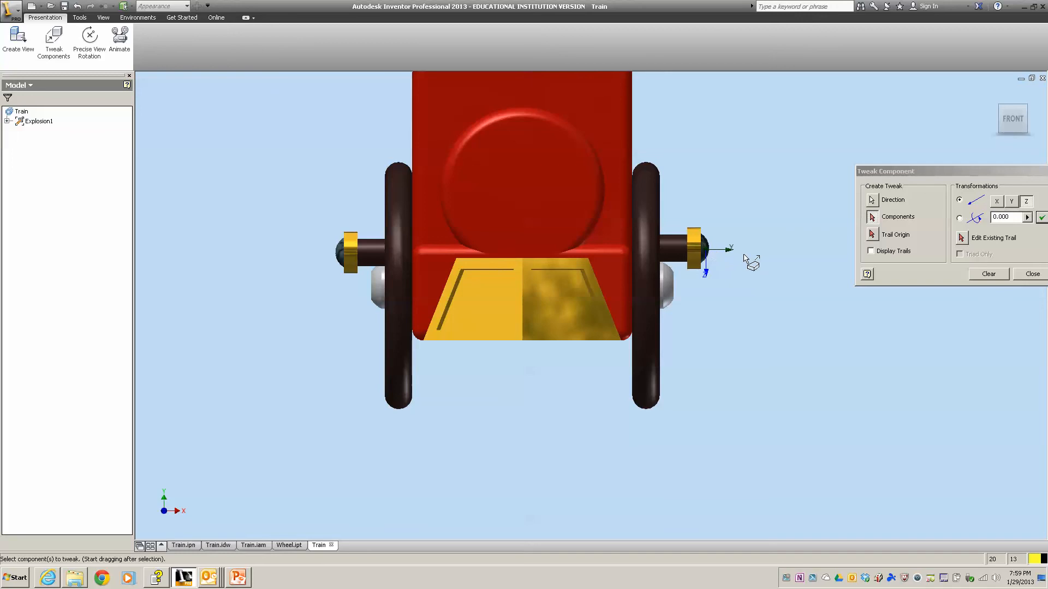
click(1012, 201)
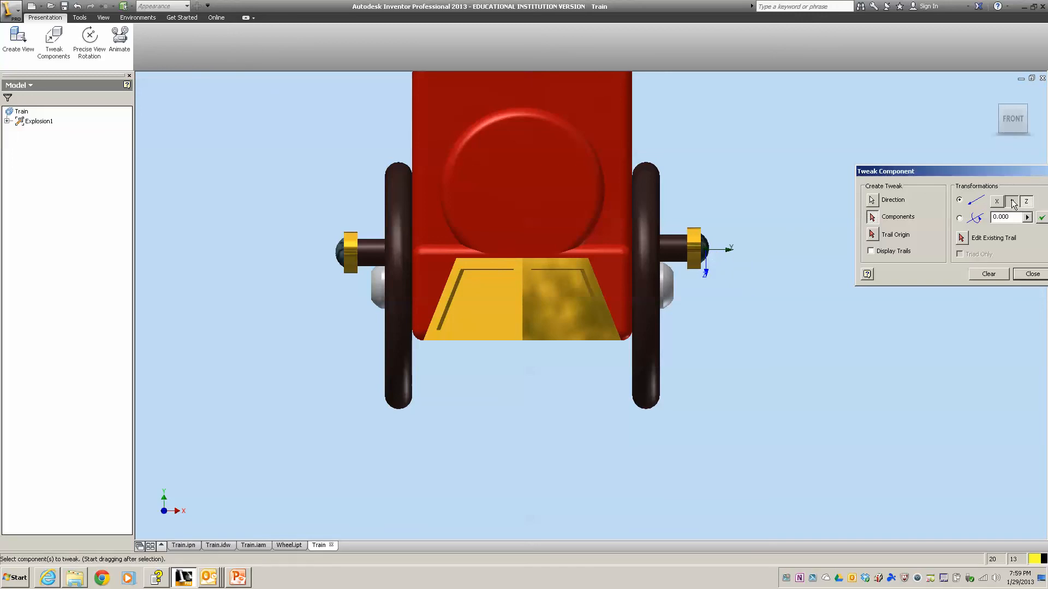
drag(708, 251, 728, 249)
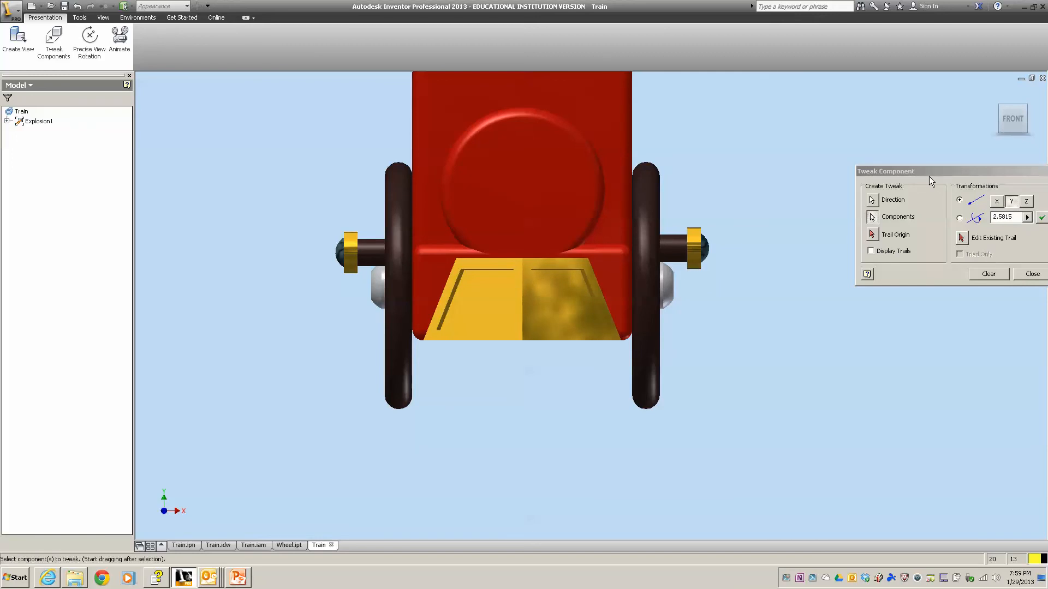
drag(929, 176, 860, 416)
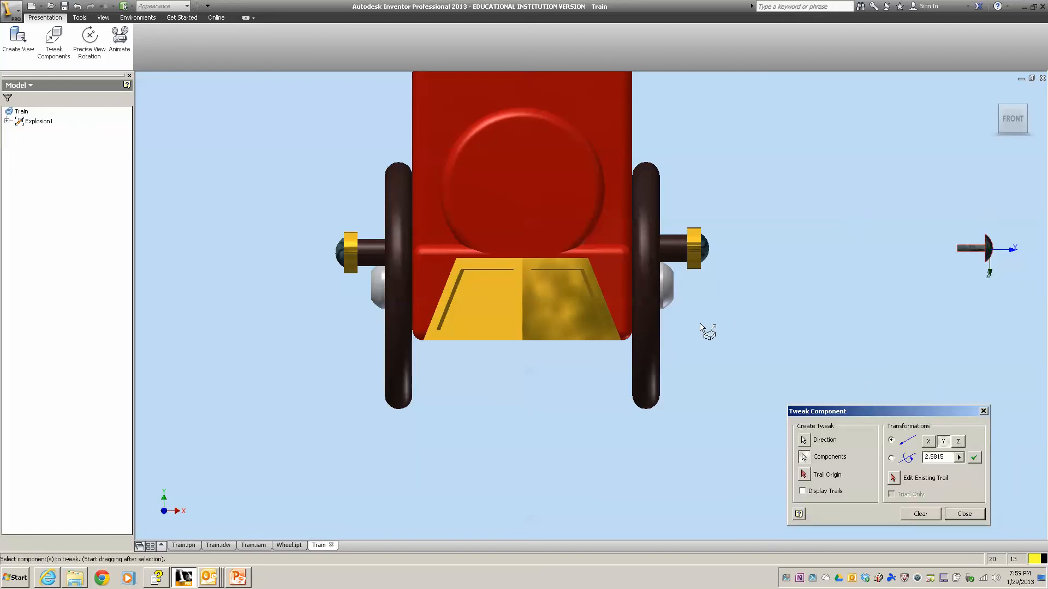
click(920, 514)
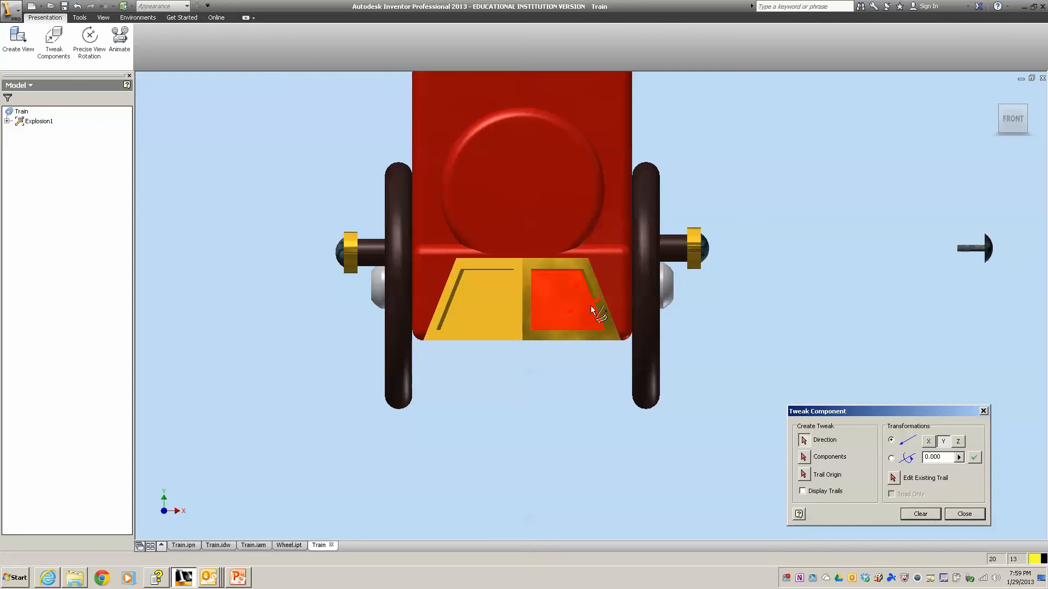
Step: Tweak the wheel's axle bolt on the same side outward by about 2.30 in along the Z axis, and finish that tweak
click(675, 293)
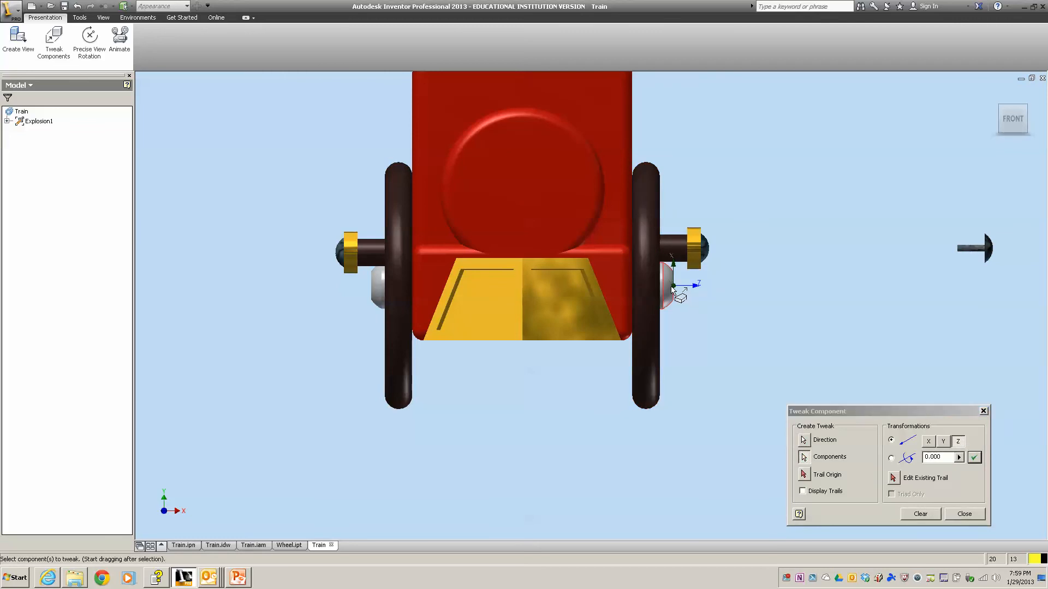
drag(671, 288, 922, 297)
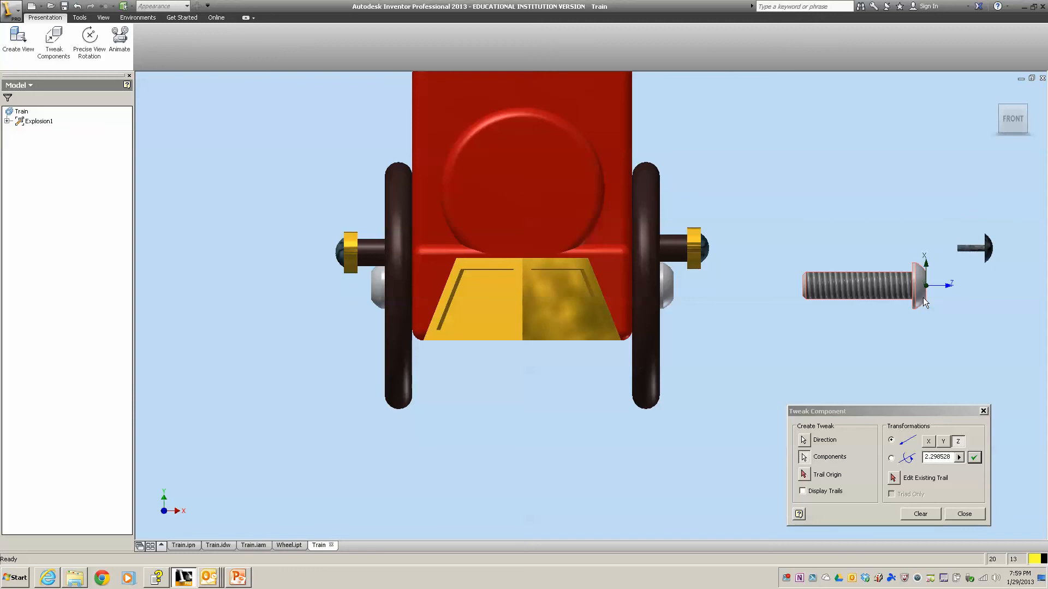
click(931, 514)
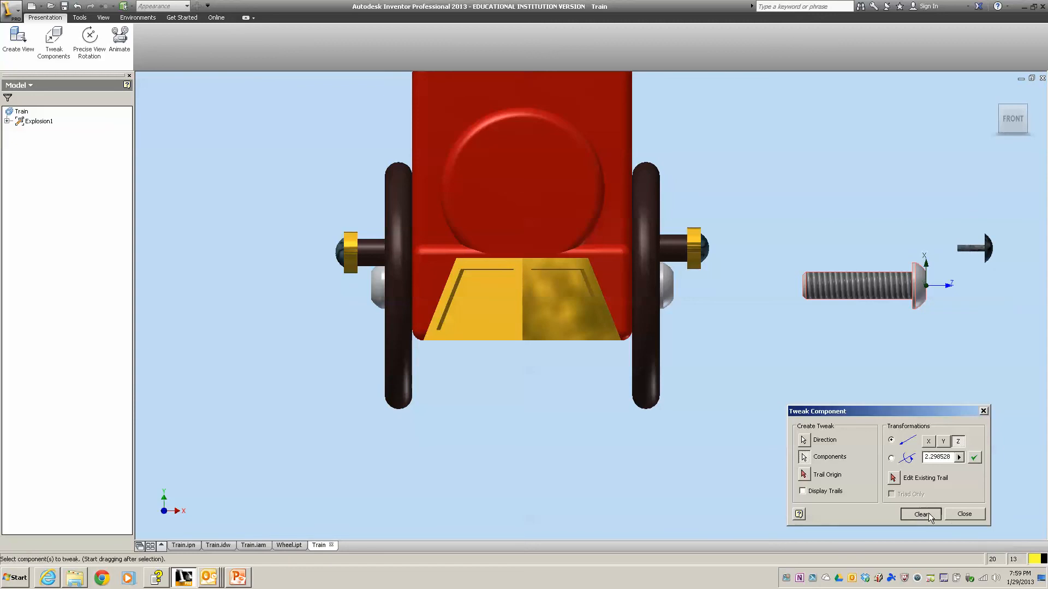
Step: Tweak the small front connecting-rod pin on the train's -X side outward by about 0.51 in along the Y axis
click(340, 256)
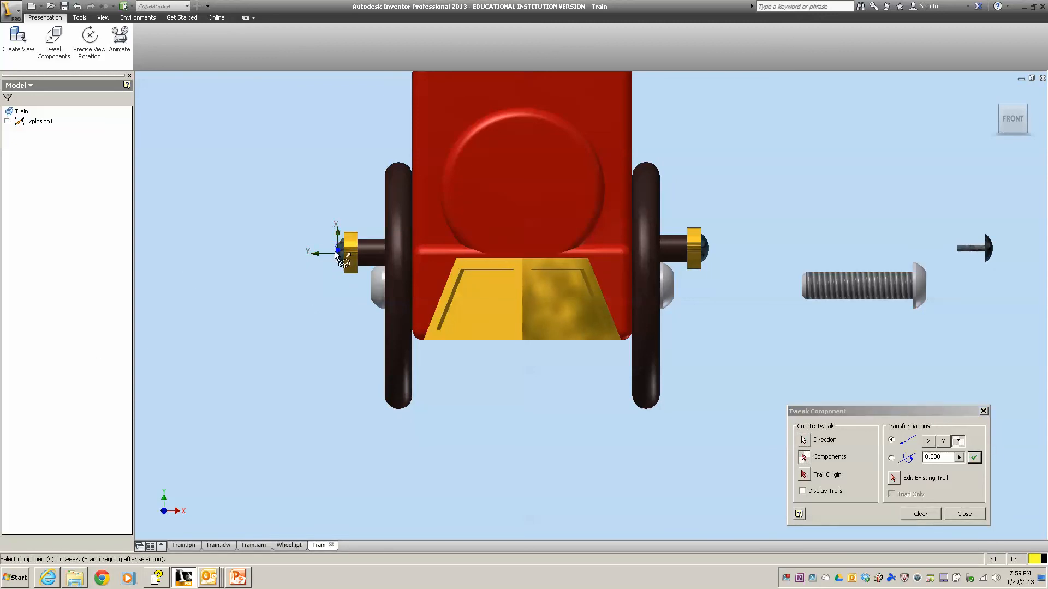
click(942, 443)
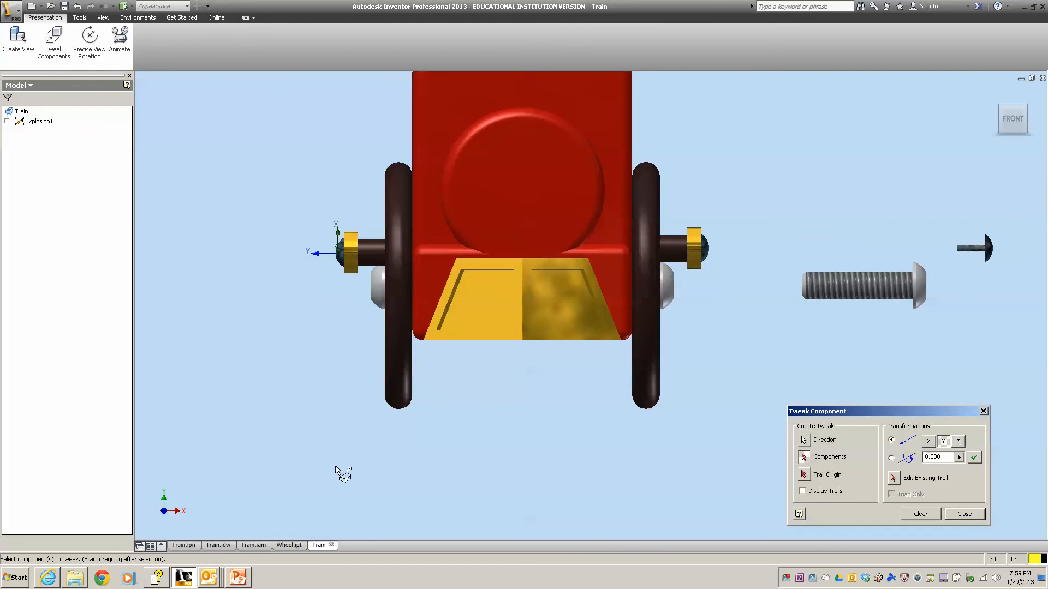
click(334, 253)
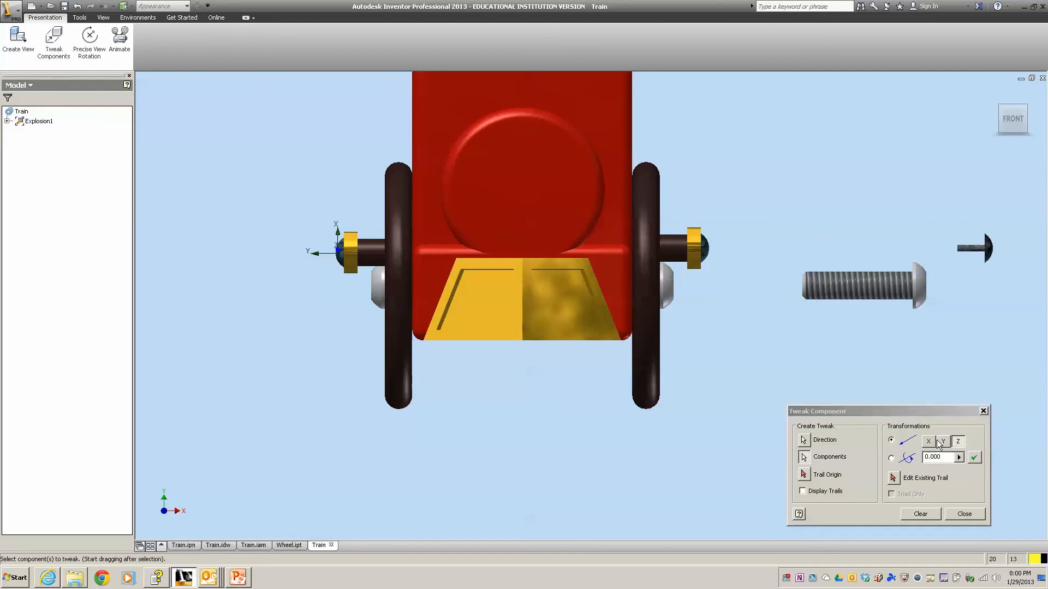
click(943, 443)
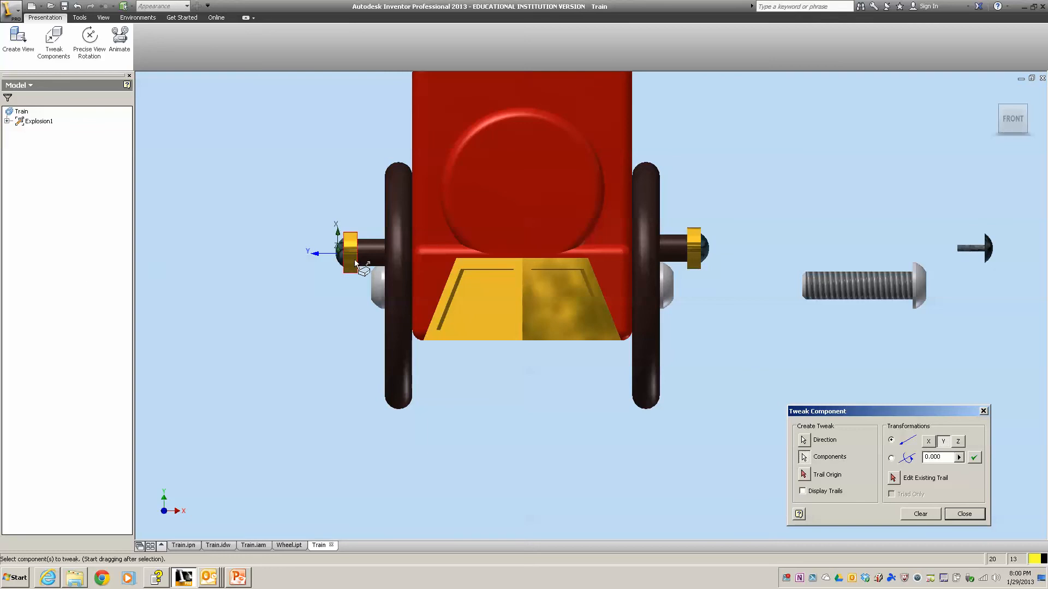
scroll(354, 256, up, 5)
drag(358, 264, 165, 247)
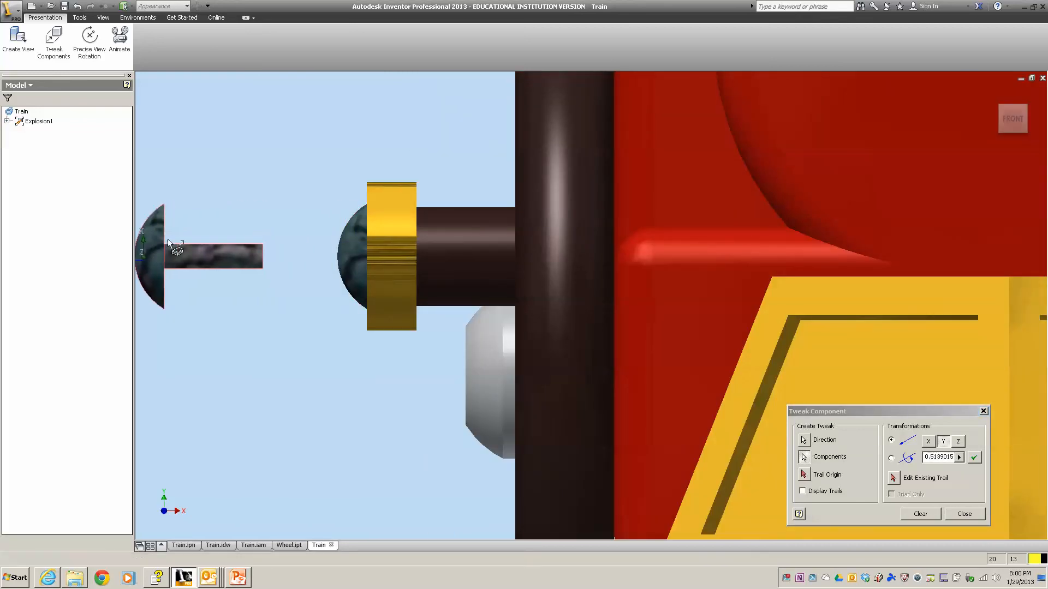
Step: Tweak the same front pin on the -X side a further 1.43 in or so outward along the Y axis, and finish that tweak
scroll(175, 243, down, 6)
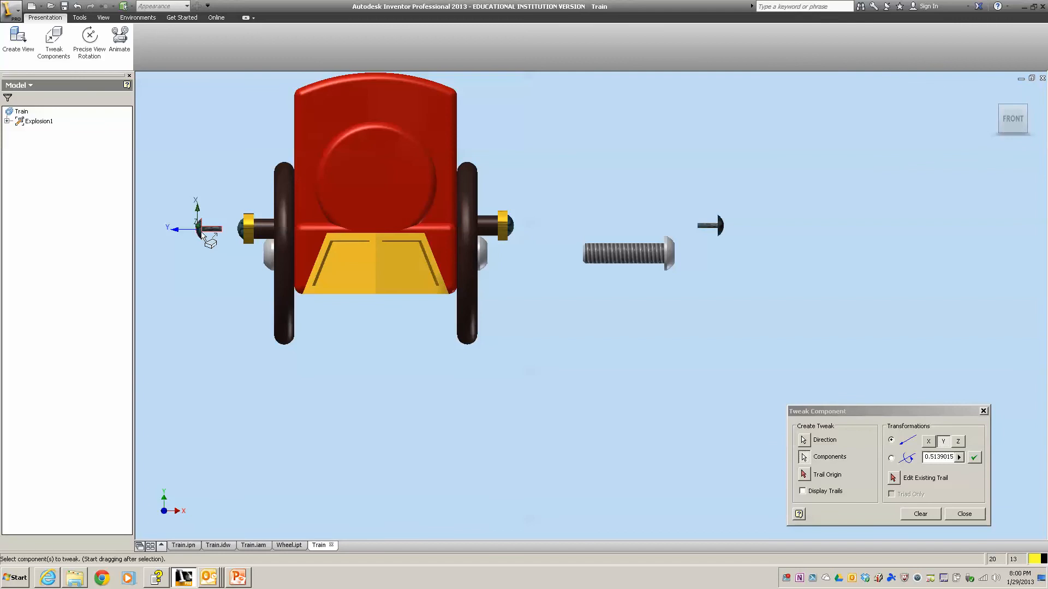
drag(199, 230, 175, 229)
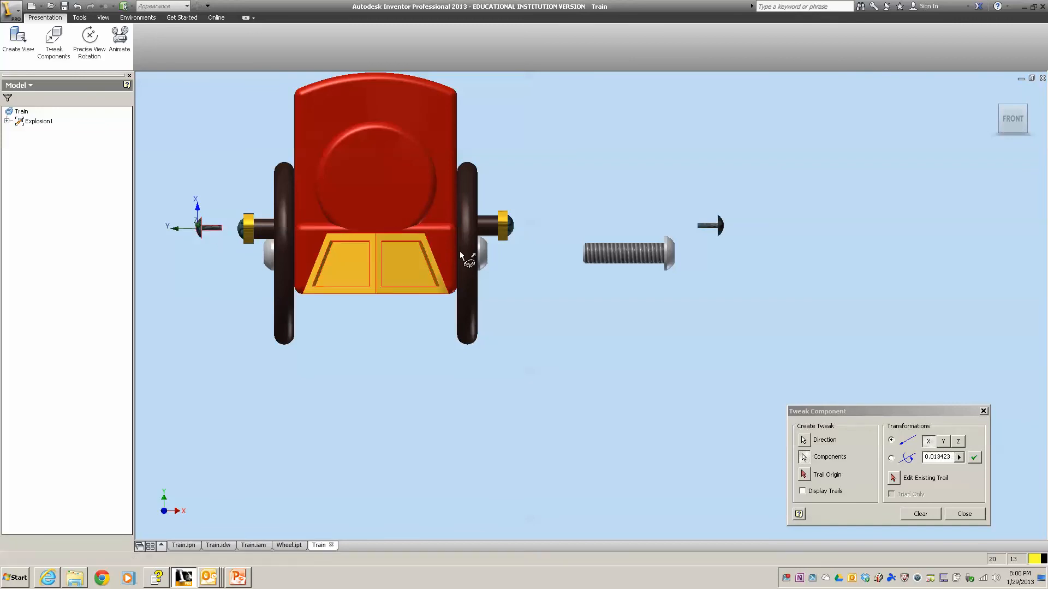
click(943, 441)
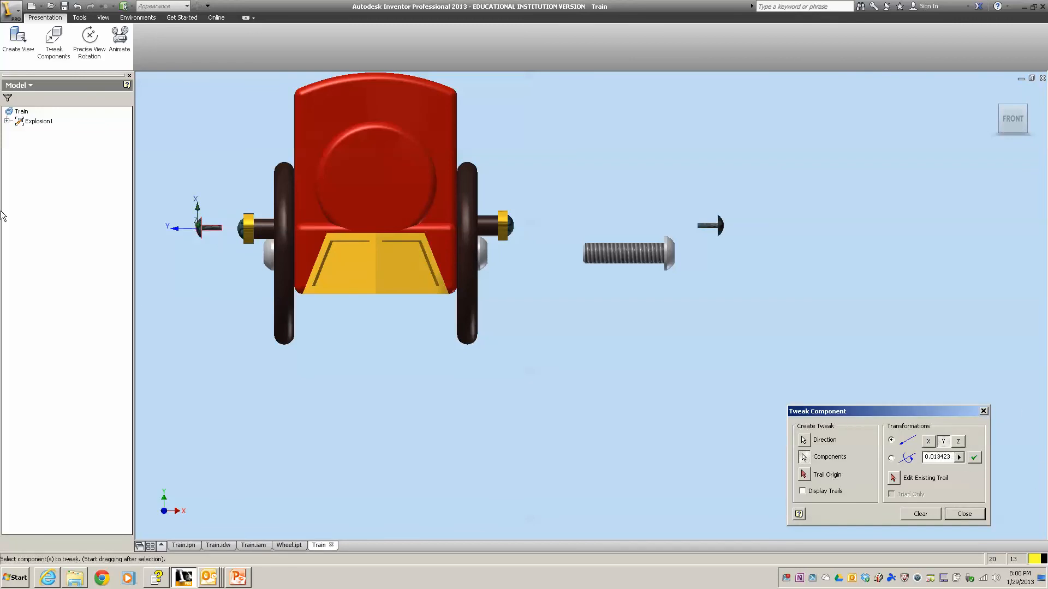
drag(212, 229, 150, 229)
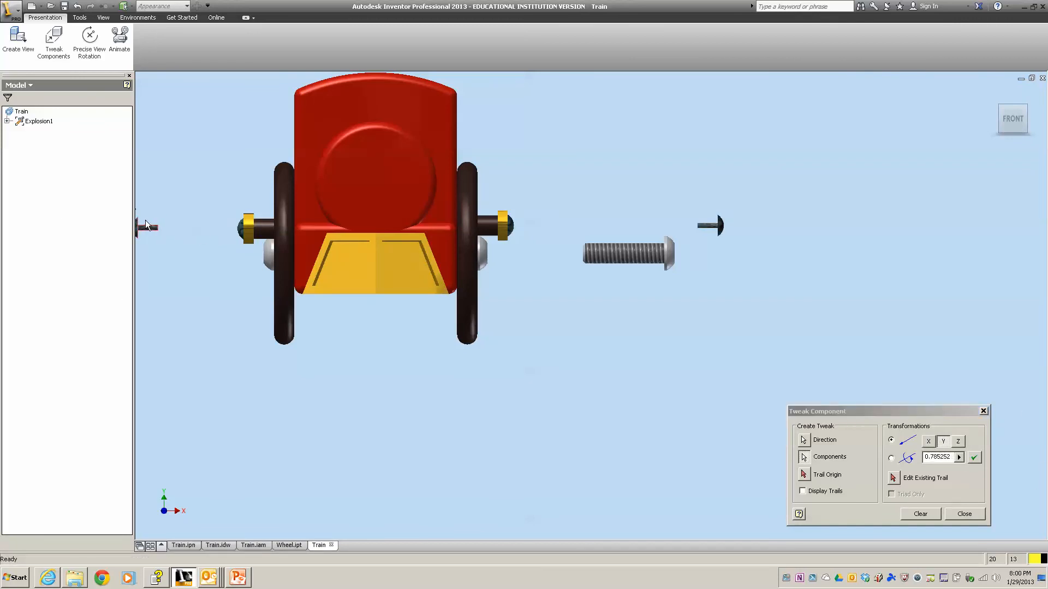
middle_drag(341, 151, 580, 171)
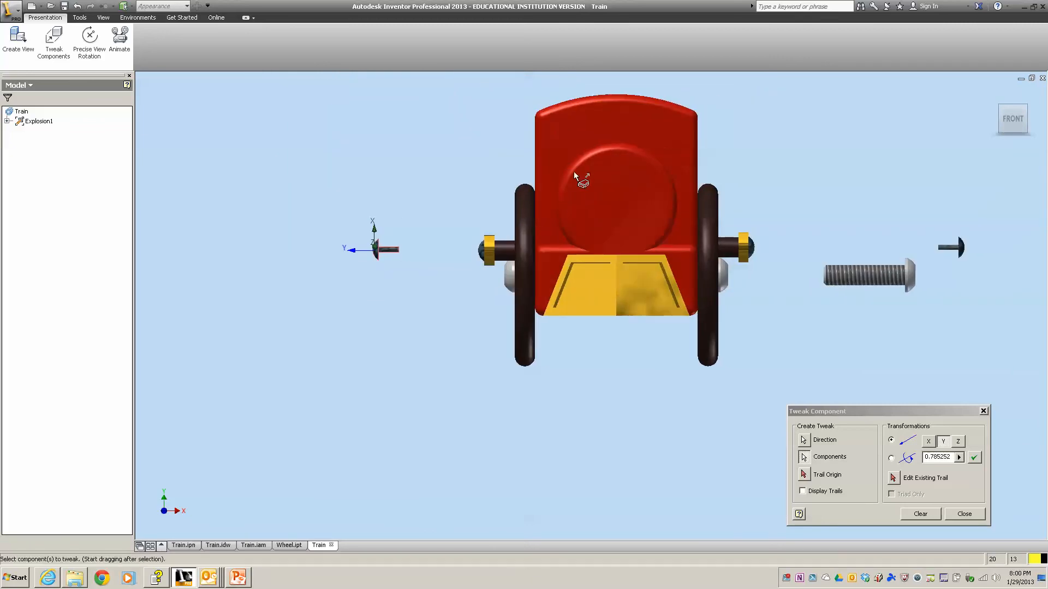
drag(387, 252, 325, 262)
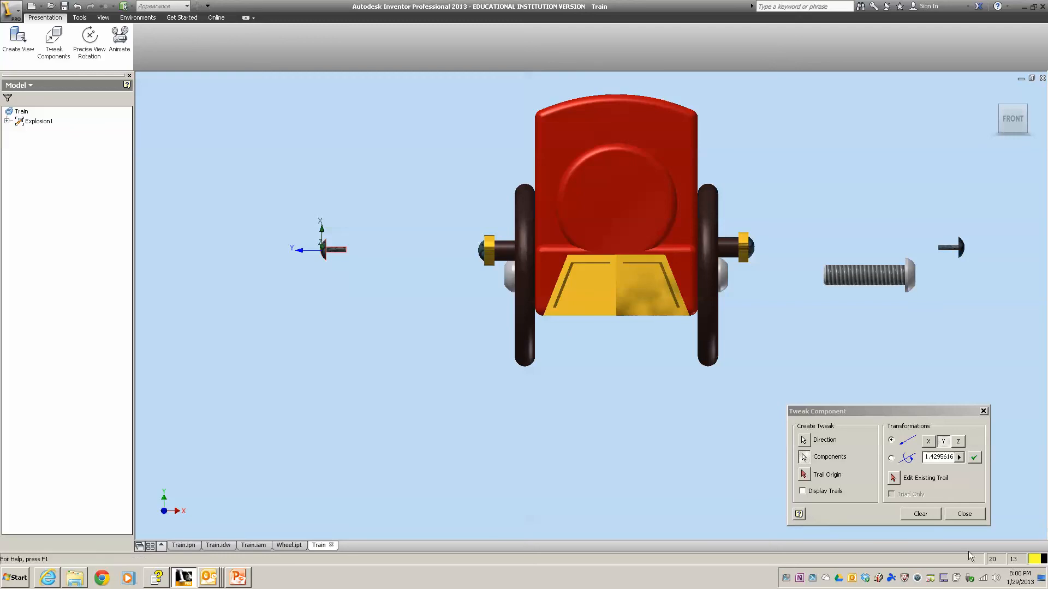
click(920, 514)
Step: Tweak the front wheel's axle bolt on the -X side outward by about 2.05 in along the Z axis, and finish that tweak
click(507, 281)
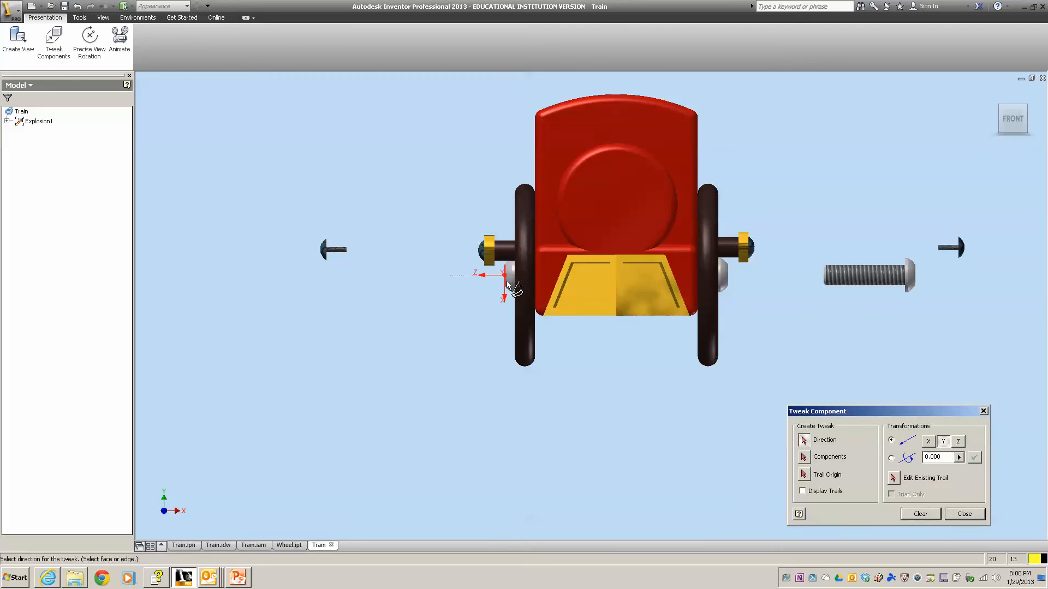
click(507, 281)
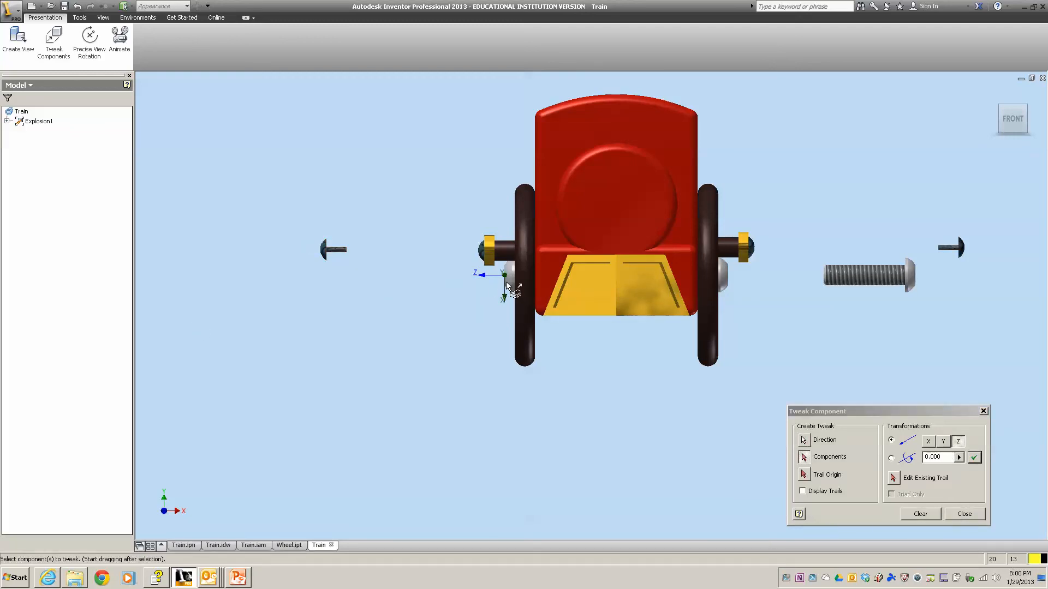
drag(507, 284, 342, 281)
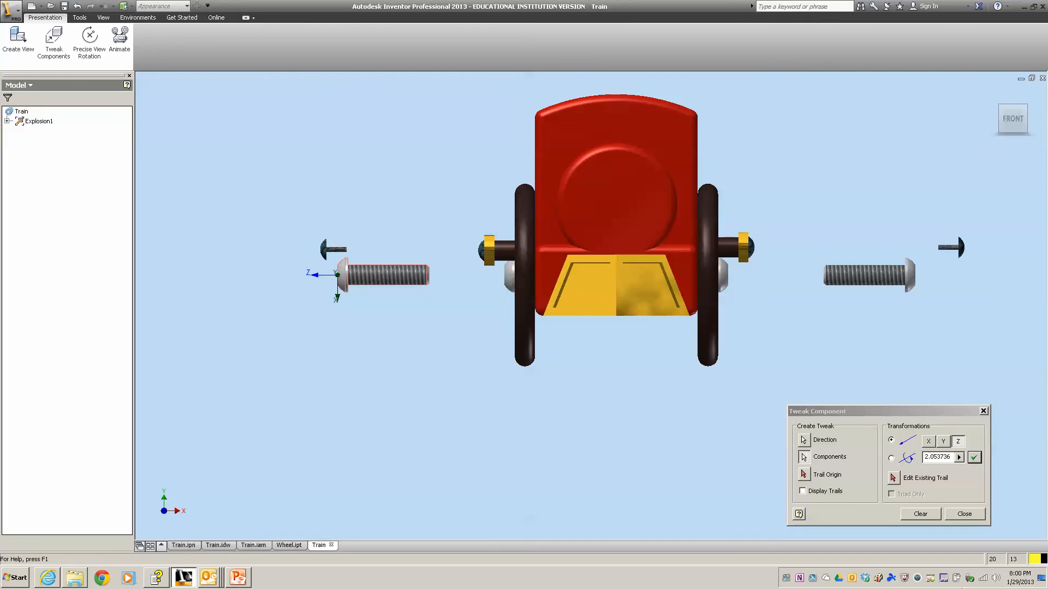
click(919, 514)
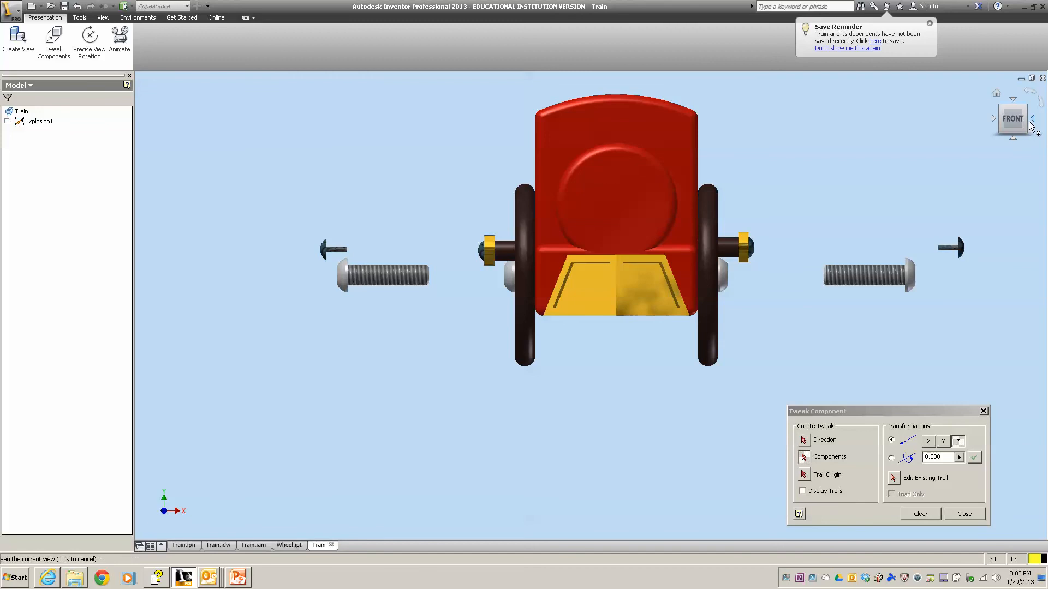
Step: View the train from the back and set up a Y-axis tweak on the rear connecting-rod pin of the -X side
click(1029, 127)
click(1030, 125)
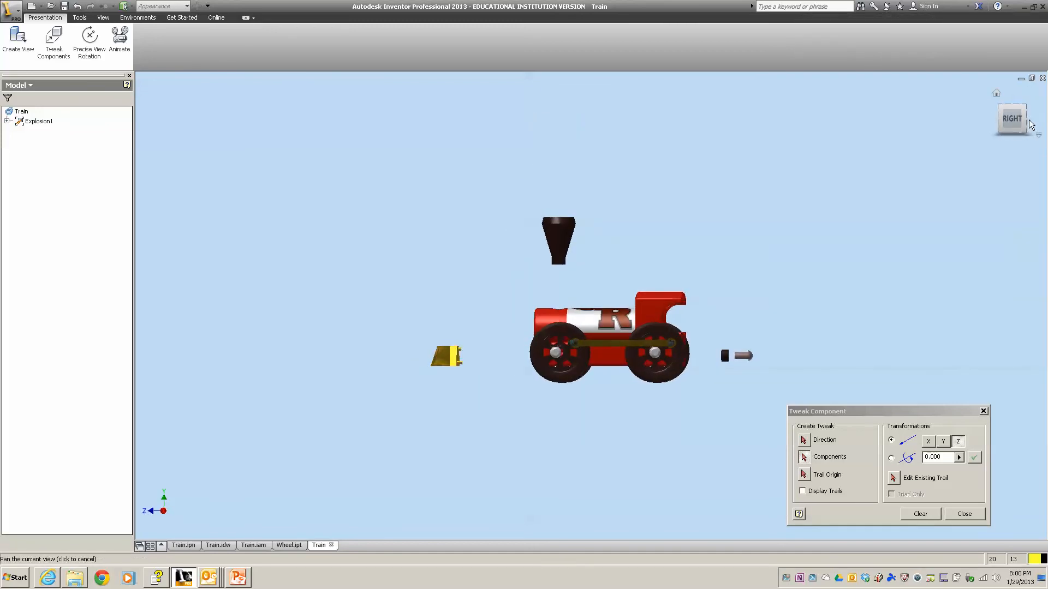
scroll(589, 442, up, 5)
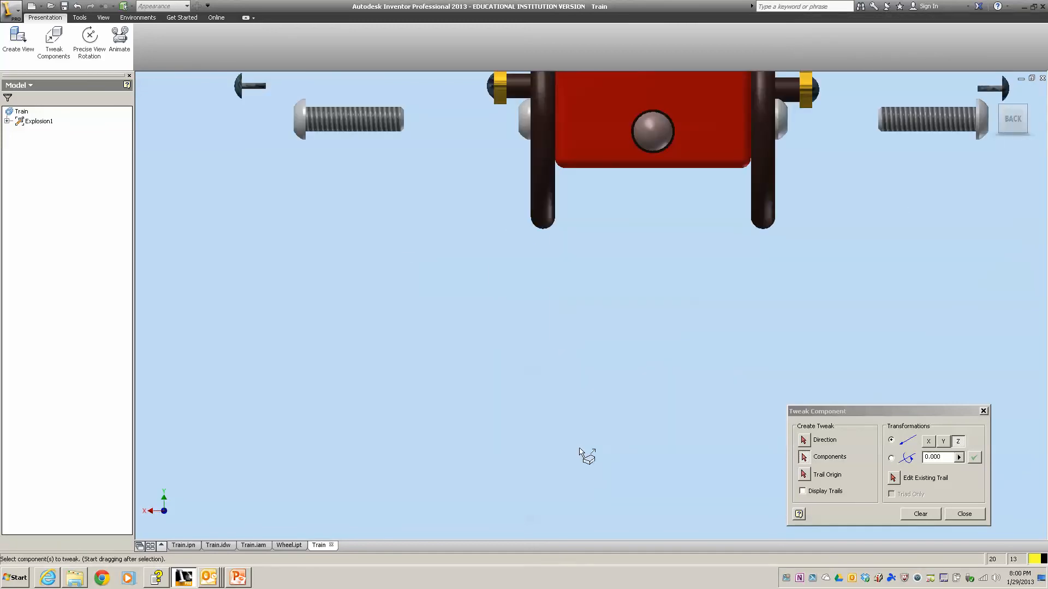
middle_drag(591, 314, 515, 579)
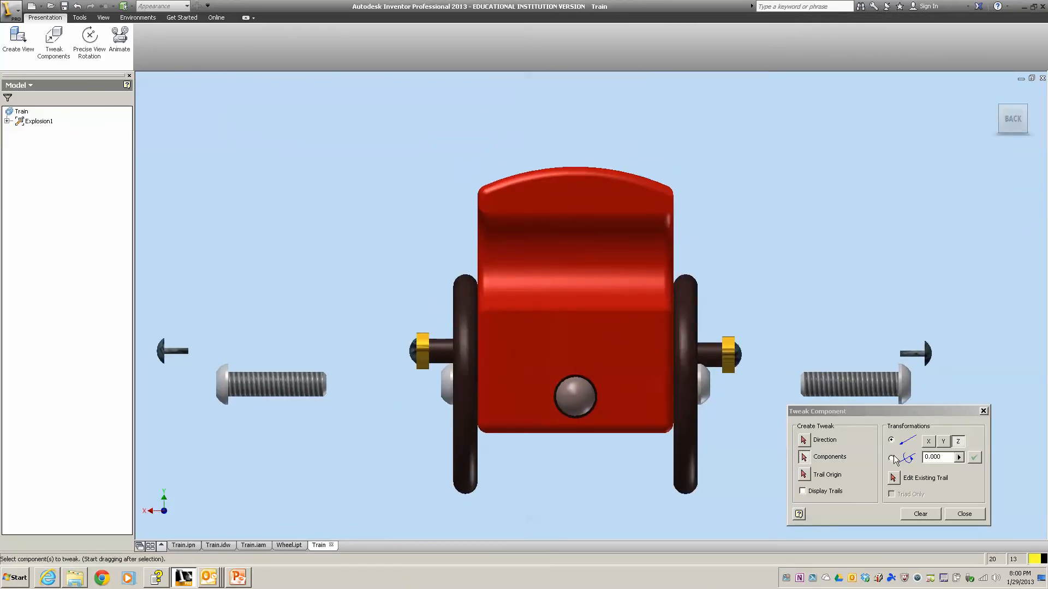
click(922, 515)
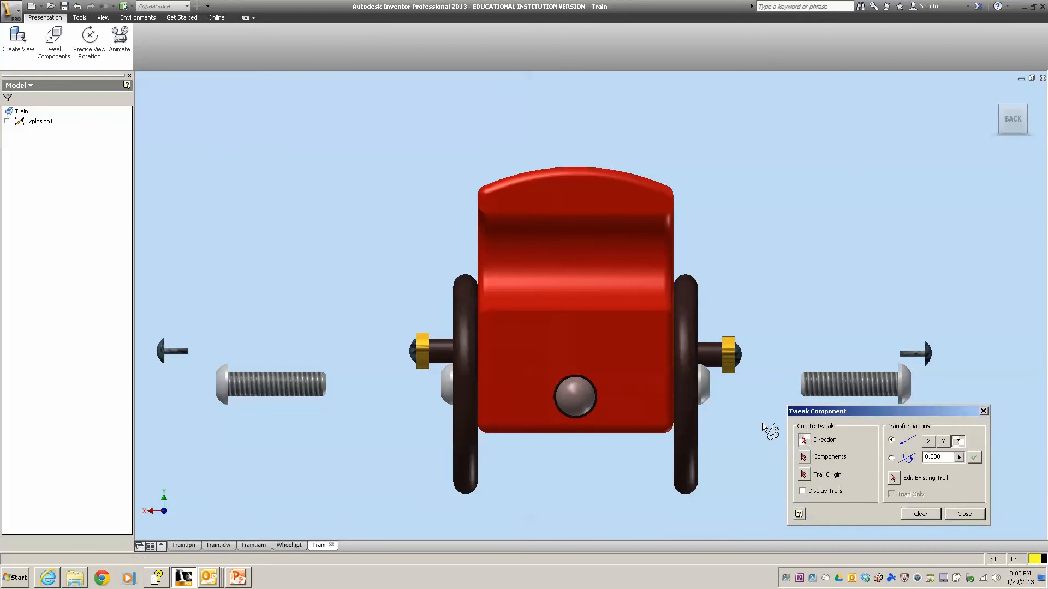
click(738, 361)
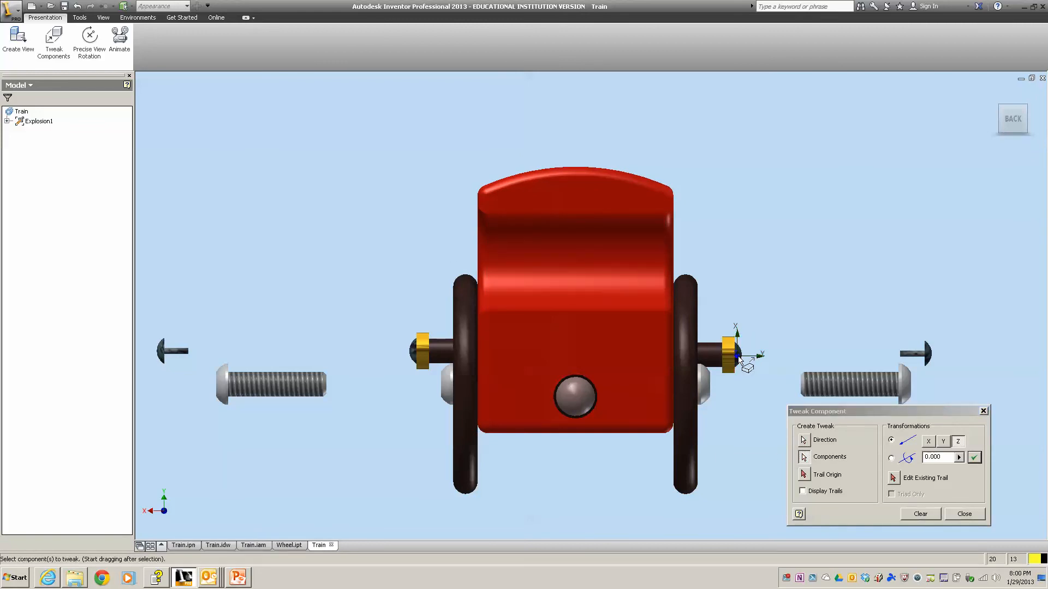
drag(749, 357, 771, 357)
click(759, 357)
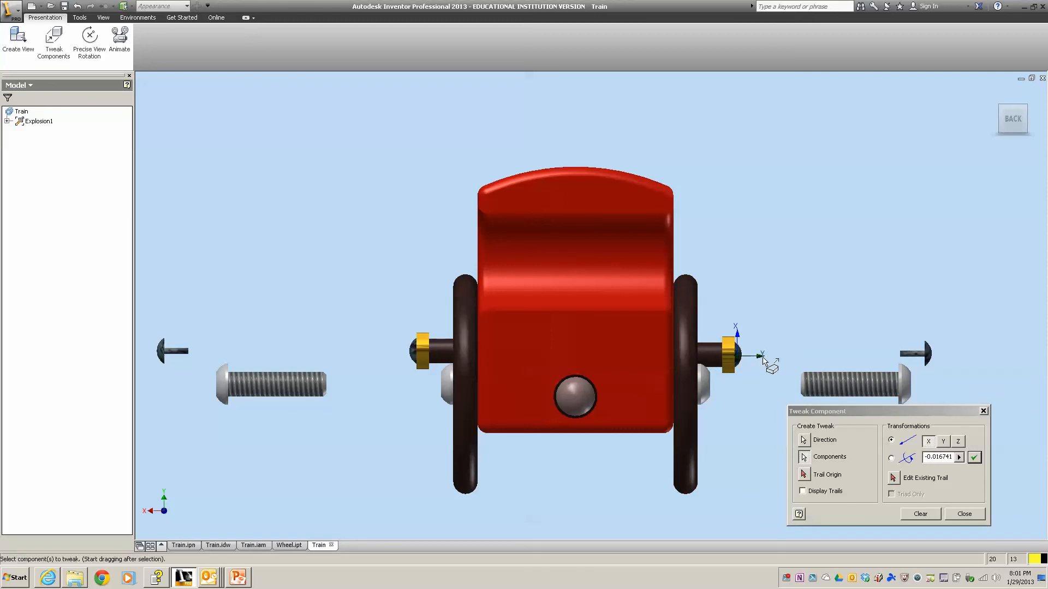
click(757, 357)
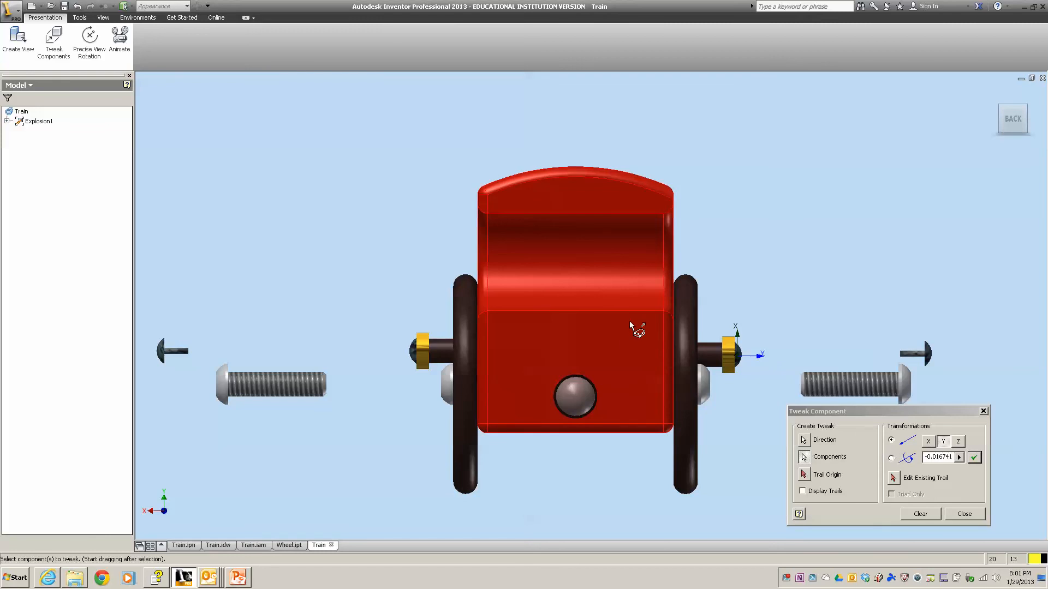
Step: Tweak the rear connecting-rod pin on the -X side outward by about 2.09 in along the Y axis, and finish that tweak
scroll(721, 344, up, 5)
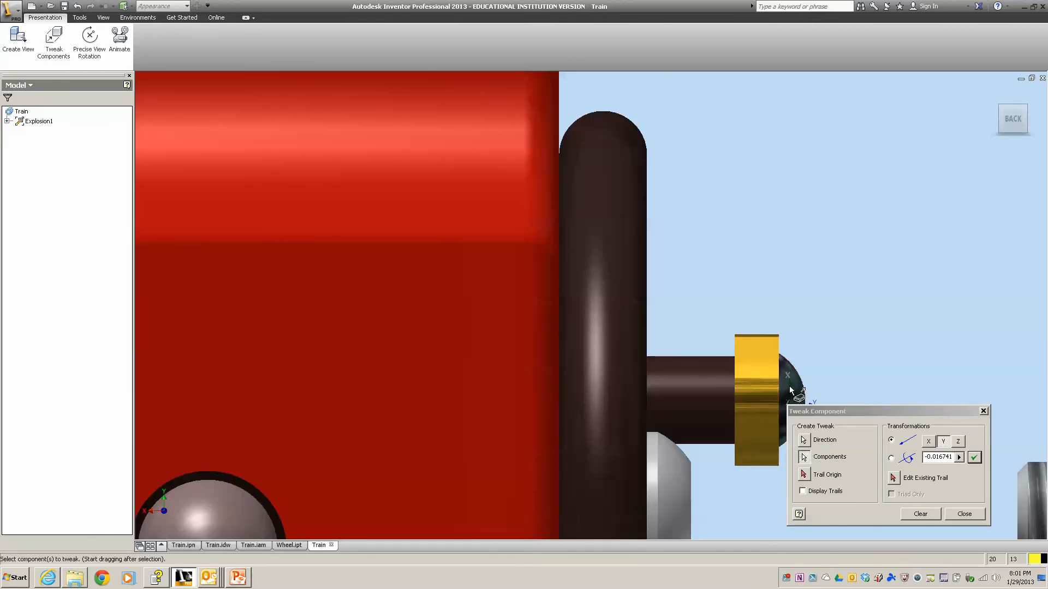
drag(789, 388, 825, 388)
scroll(821, 374, up, 3)
middle_drag(798, 376, 679, 180)
click(669, 241)
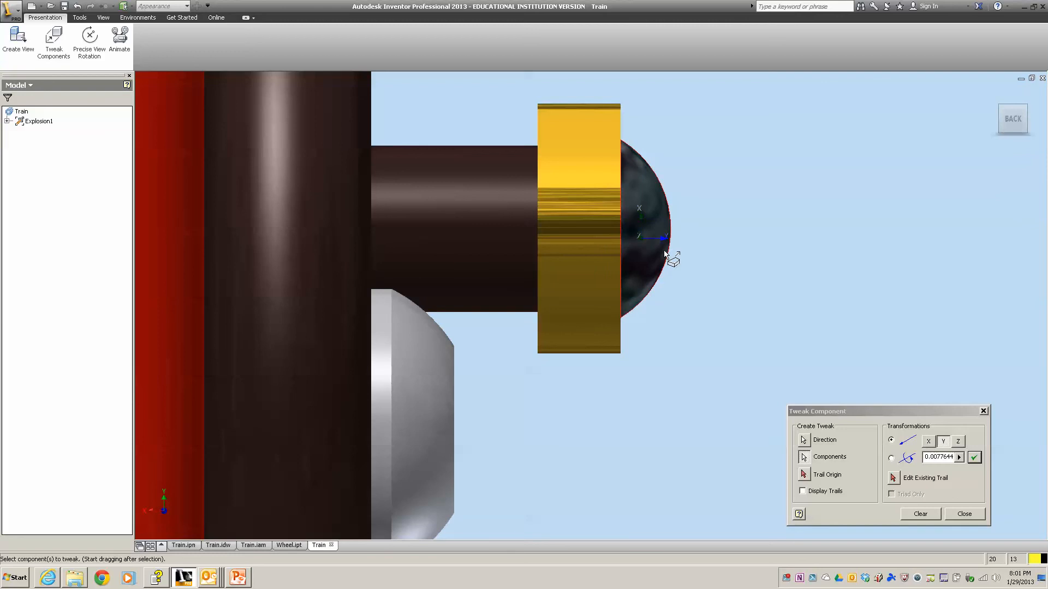
drag(637, 277, 828, 282)
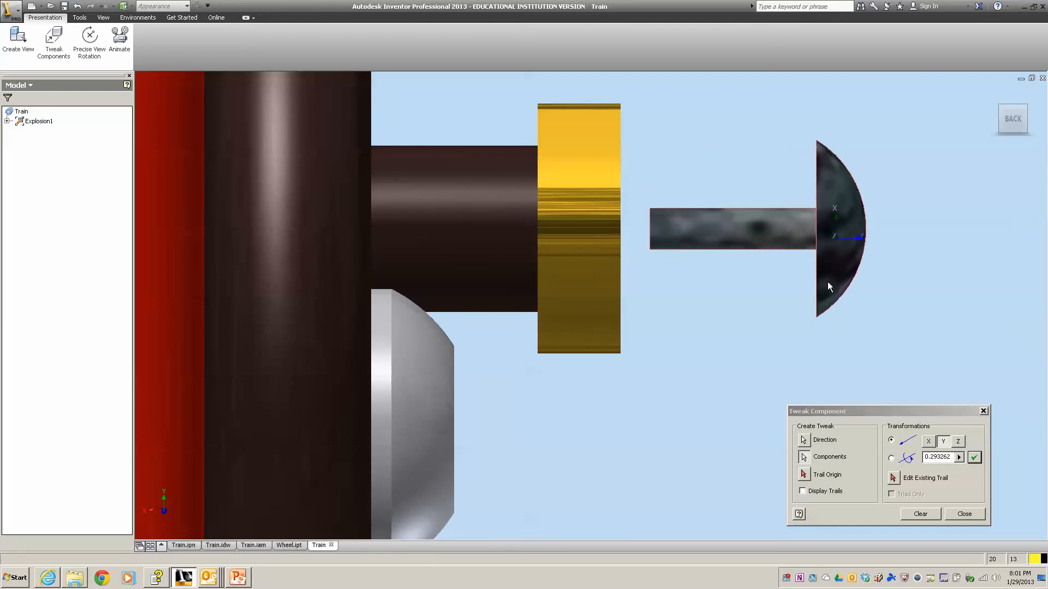
scroll(674, 350, down, 6)
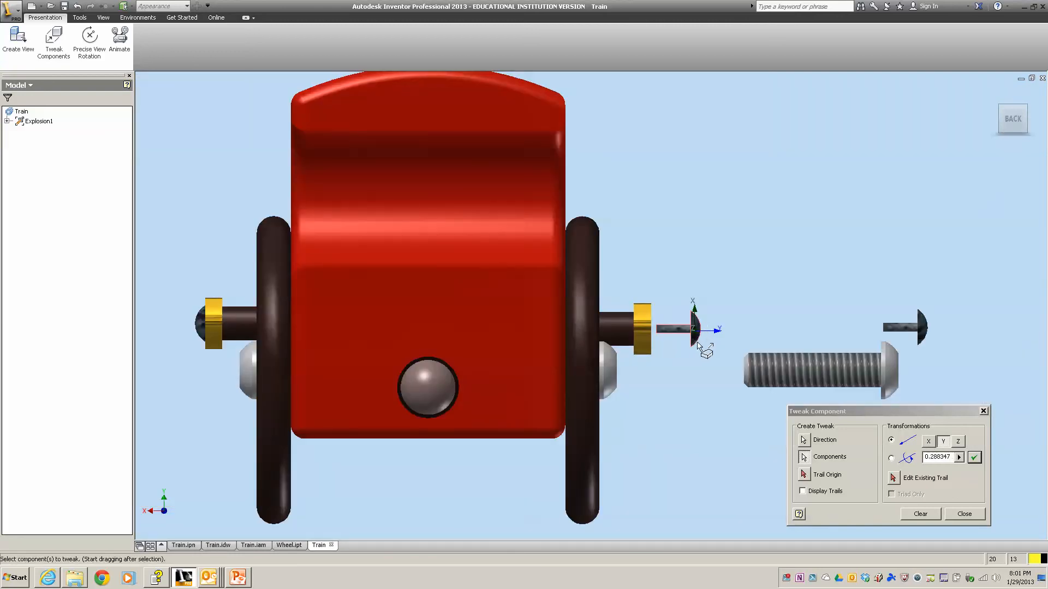
drag(673, 335, 918, 338)
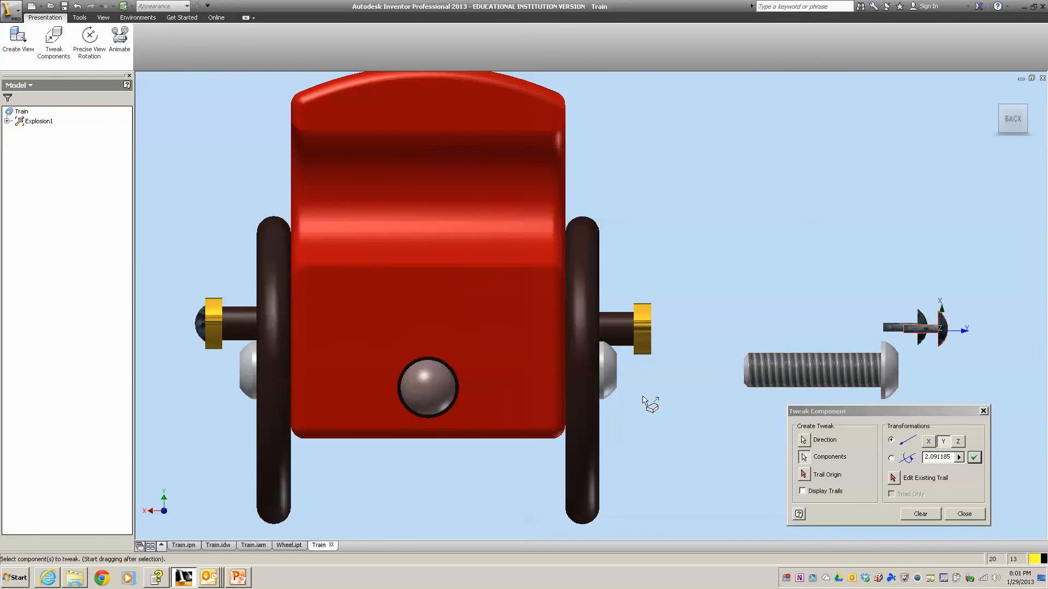
click(935, 515)
Step: Tweak the rear wheel's axle bolt on the -X side outward by about 2.32 in along the Z axis, and finish that tweak
click(616, 371)
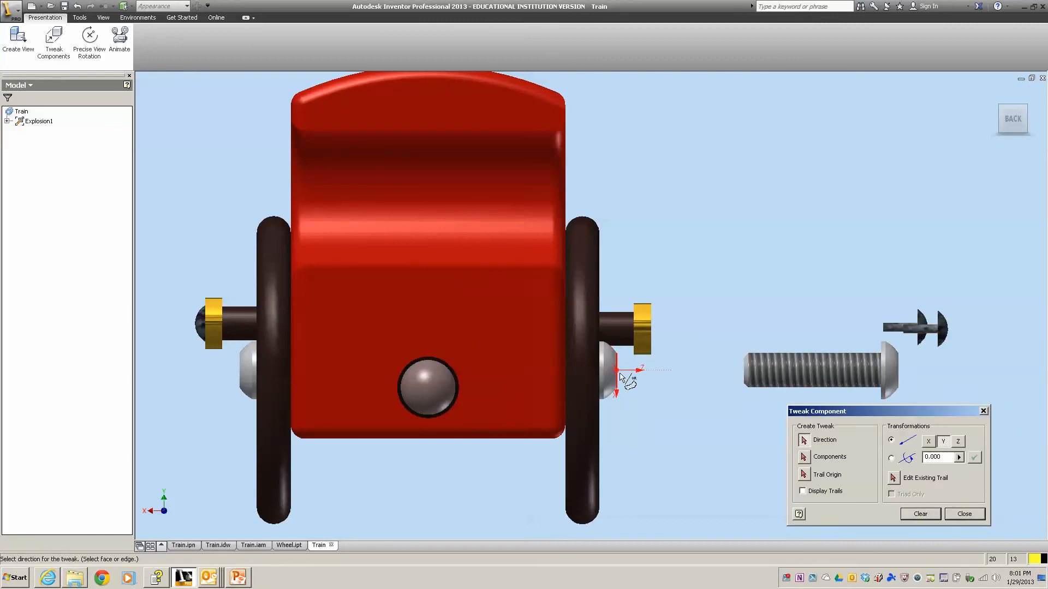
click(608, 377)
drag(609, 376, 925, 395)
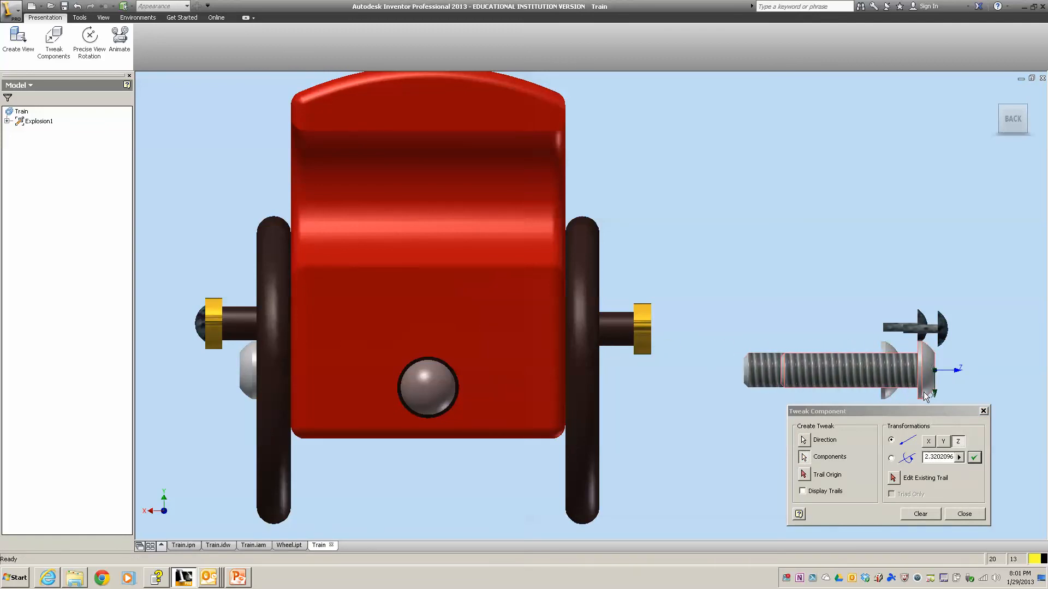
click(920, 514)
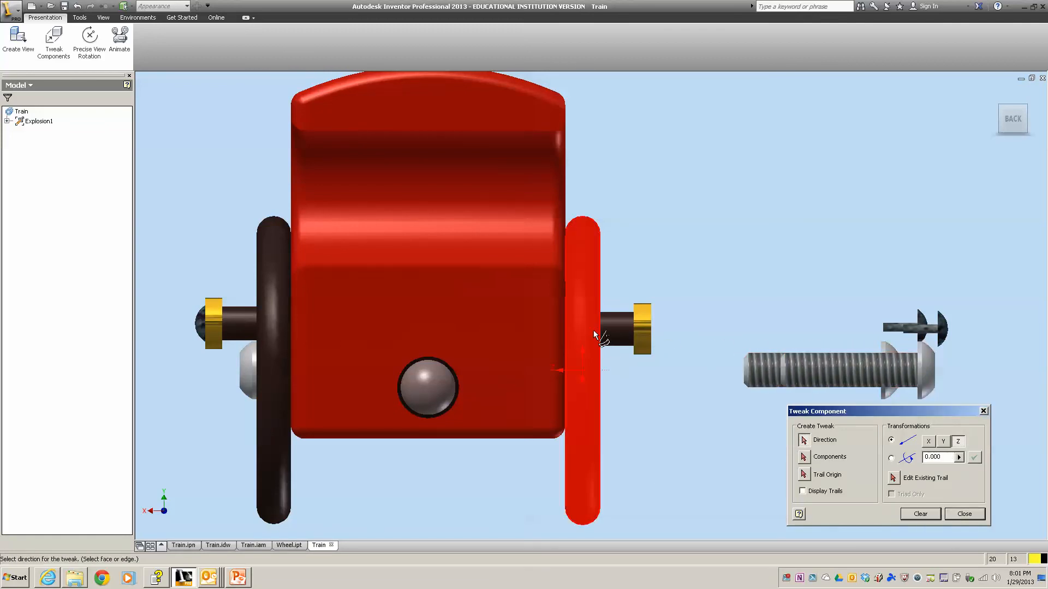
Step: Tweak the yellow connecting rod on the -X side outward about 0.51 in and its rear wheel about 0.37 in along the Z axis
click(646, 338)
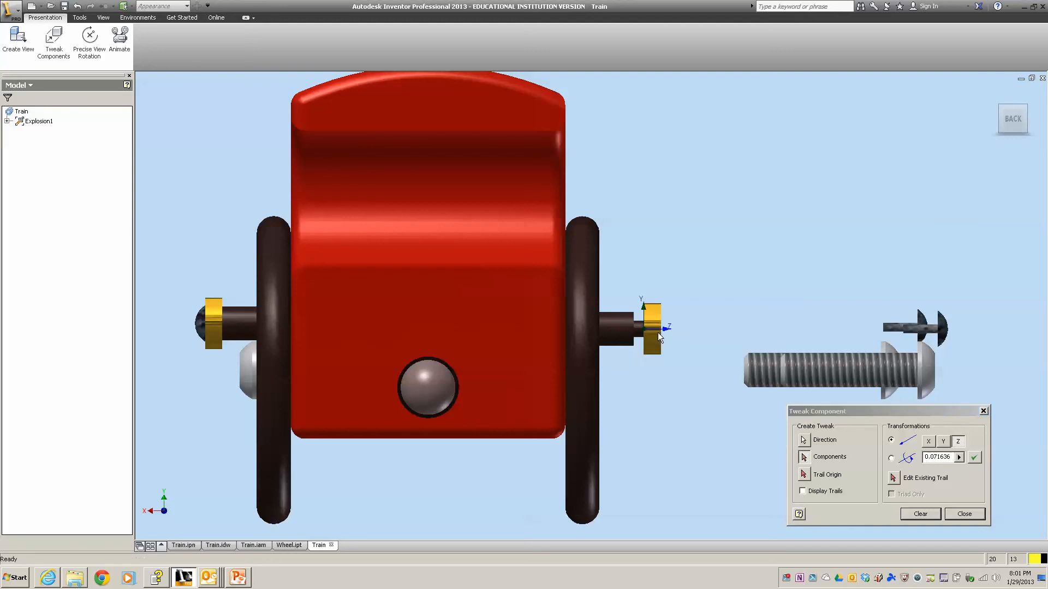
drag(657, 332, 704, 336)
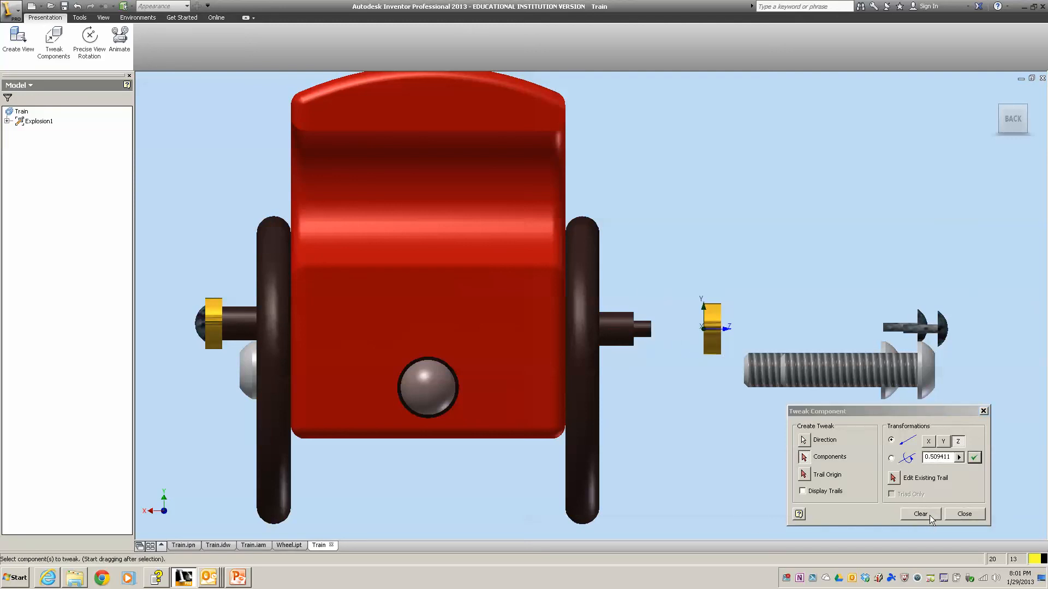
drag(582, 432, 632, 433)
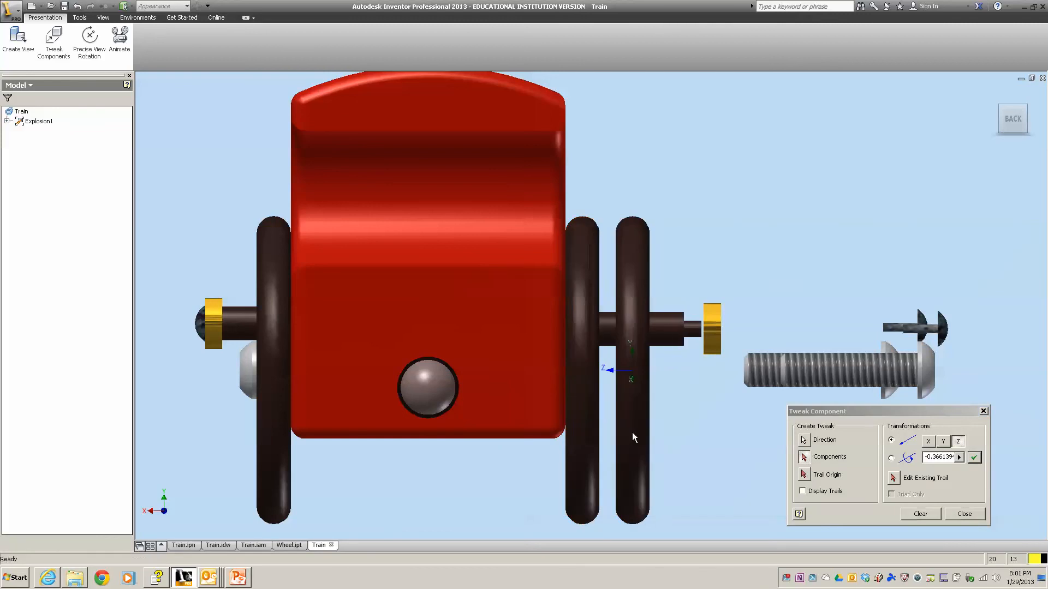
click(921, 513)
Step: Extend the -X side connecting rod's outward tweak to about 0.70 in and the rear wheel's to about 0.56 in along the Z axis
click(711, 334)
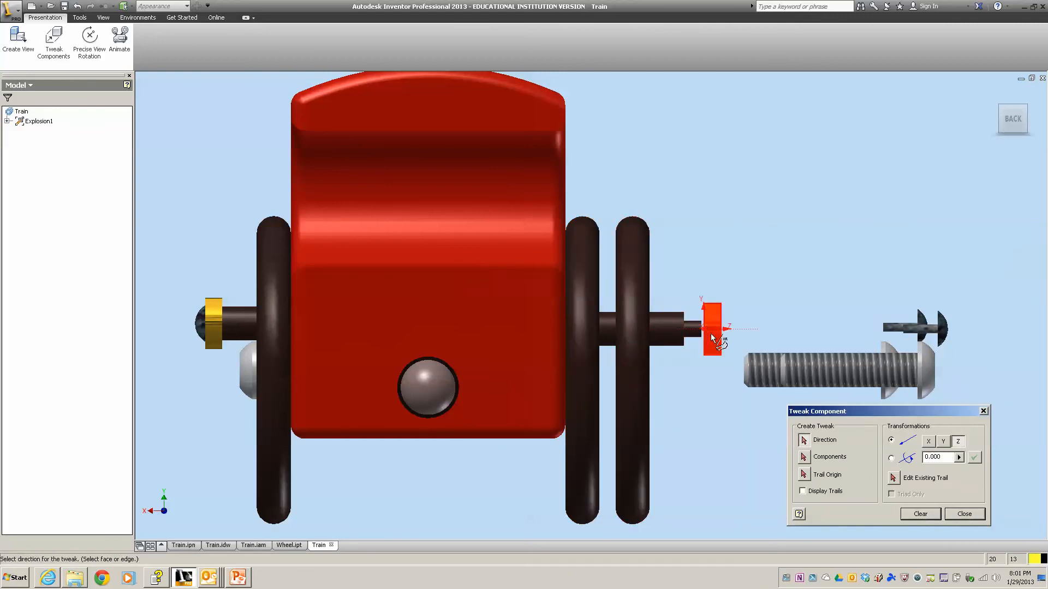
drag(711, 337, 744, 324)
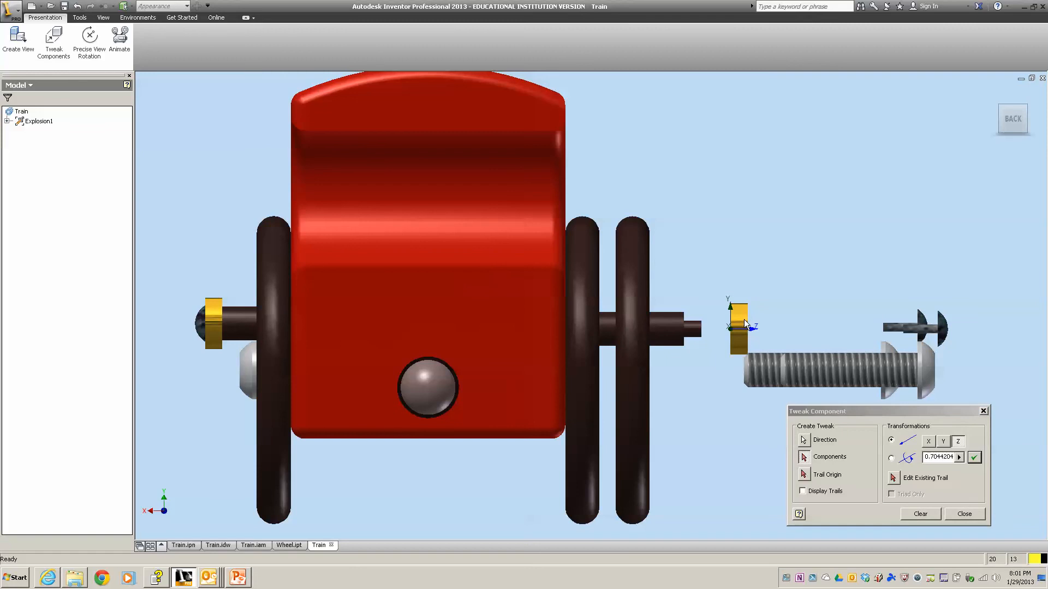
click(913, 518)
click(625, 472)
drag(624, 473, 649, 474)
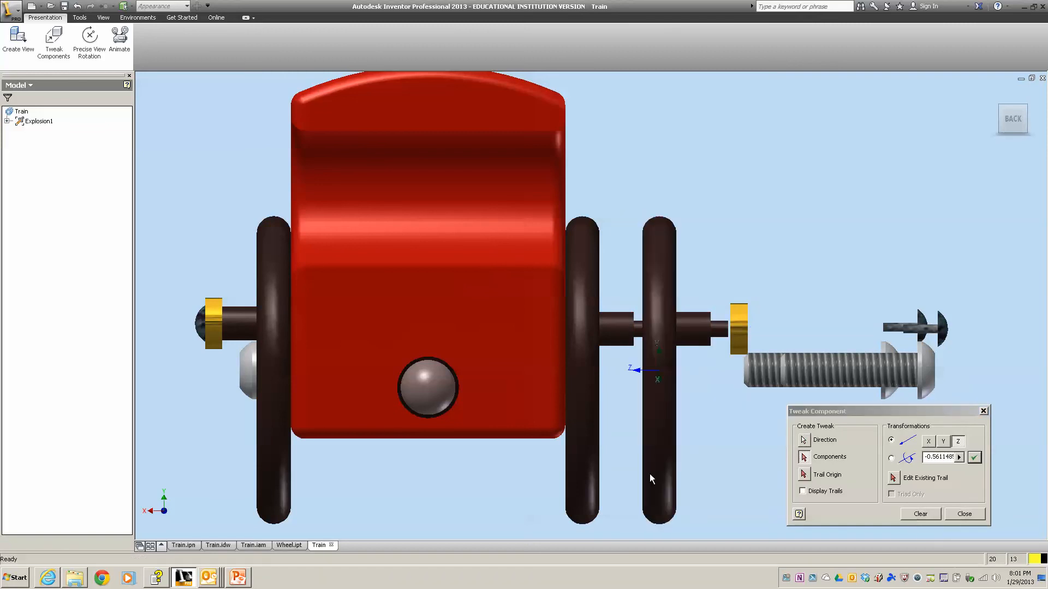
click(921, 514)
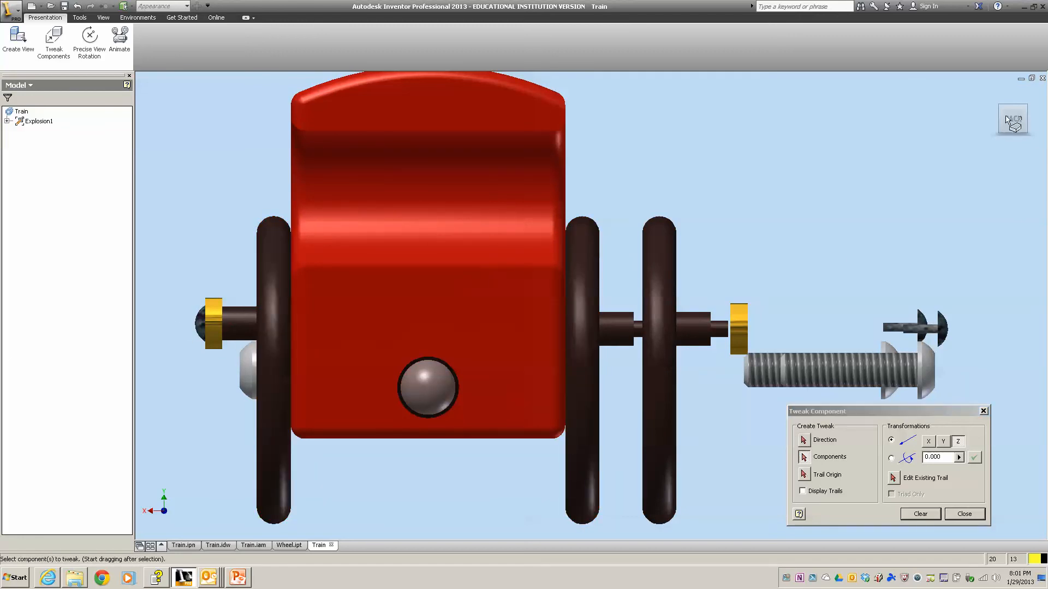
Step: Return to the home view and open the finished Train.idw drawing to examine its exploded view as a reference
click(994, 91)
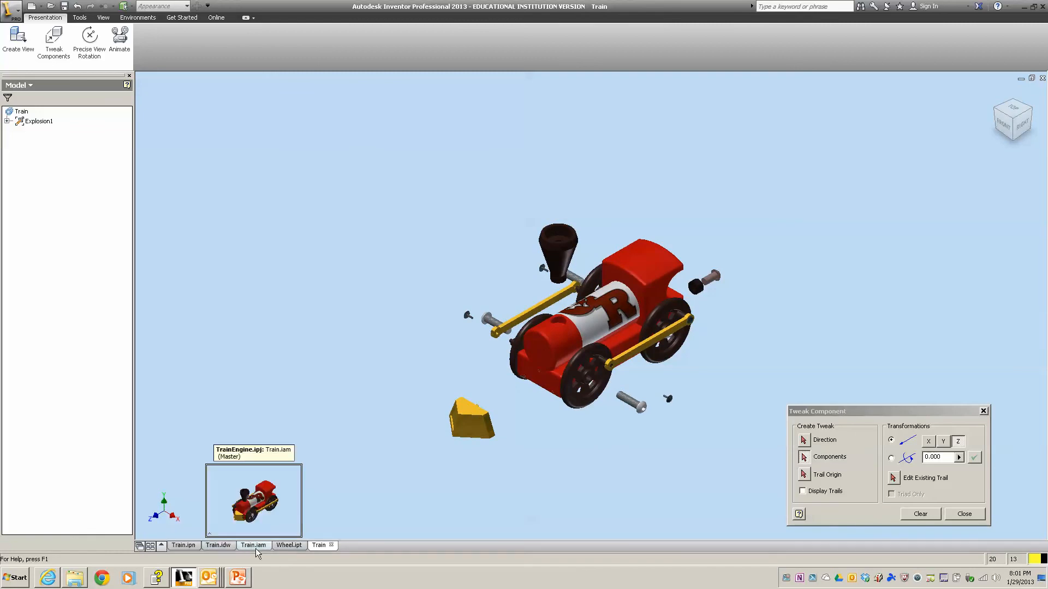
click(217, 546)
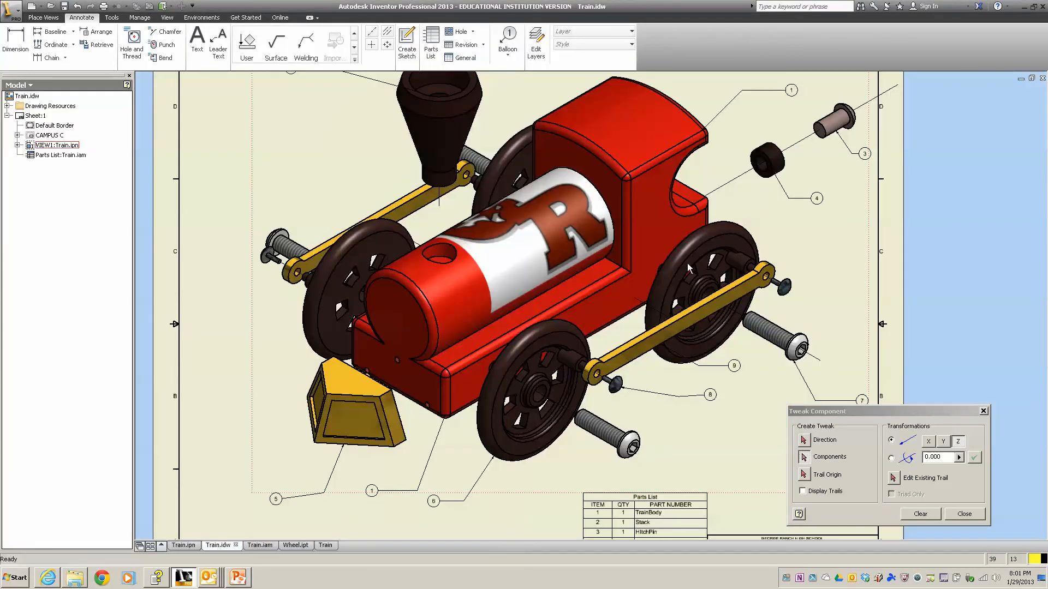
scroll(534, 363, up, 3)
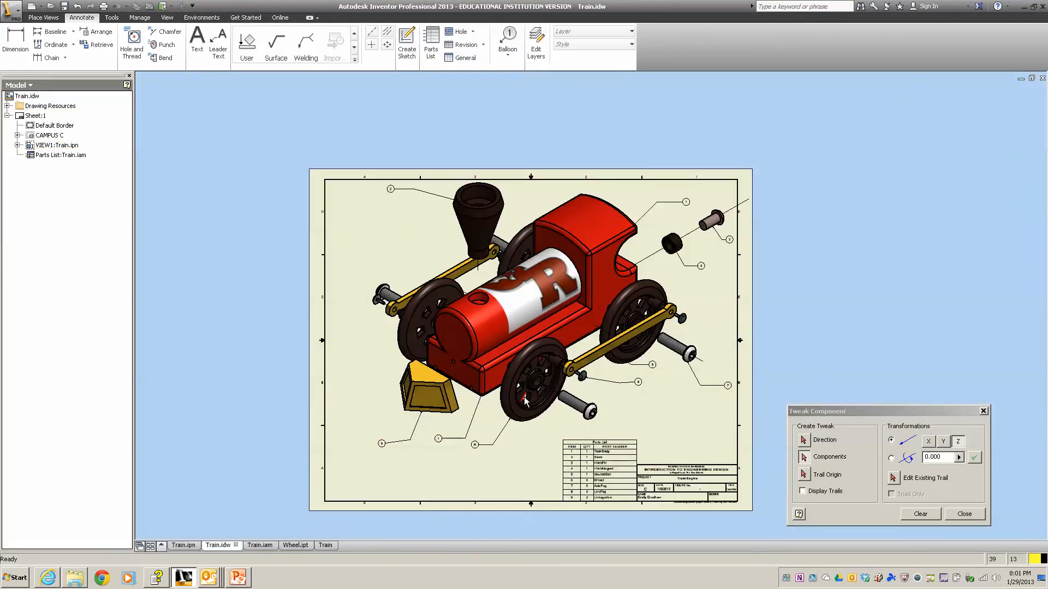